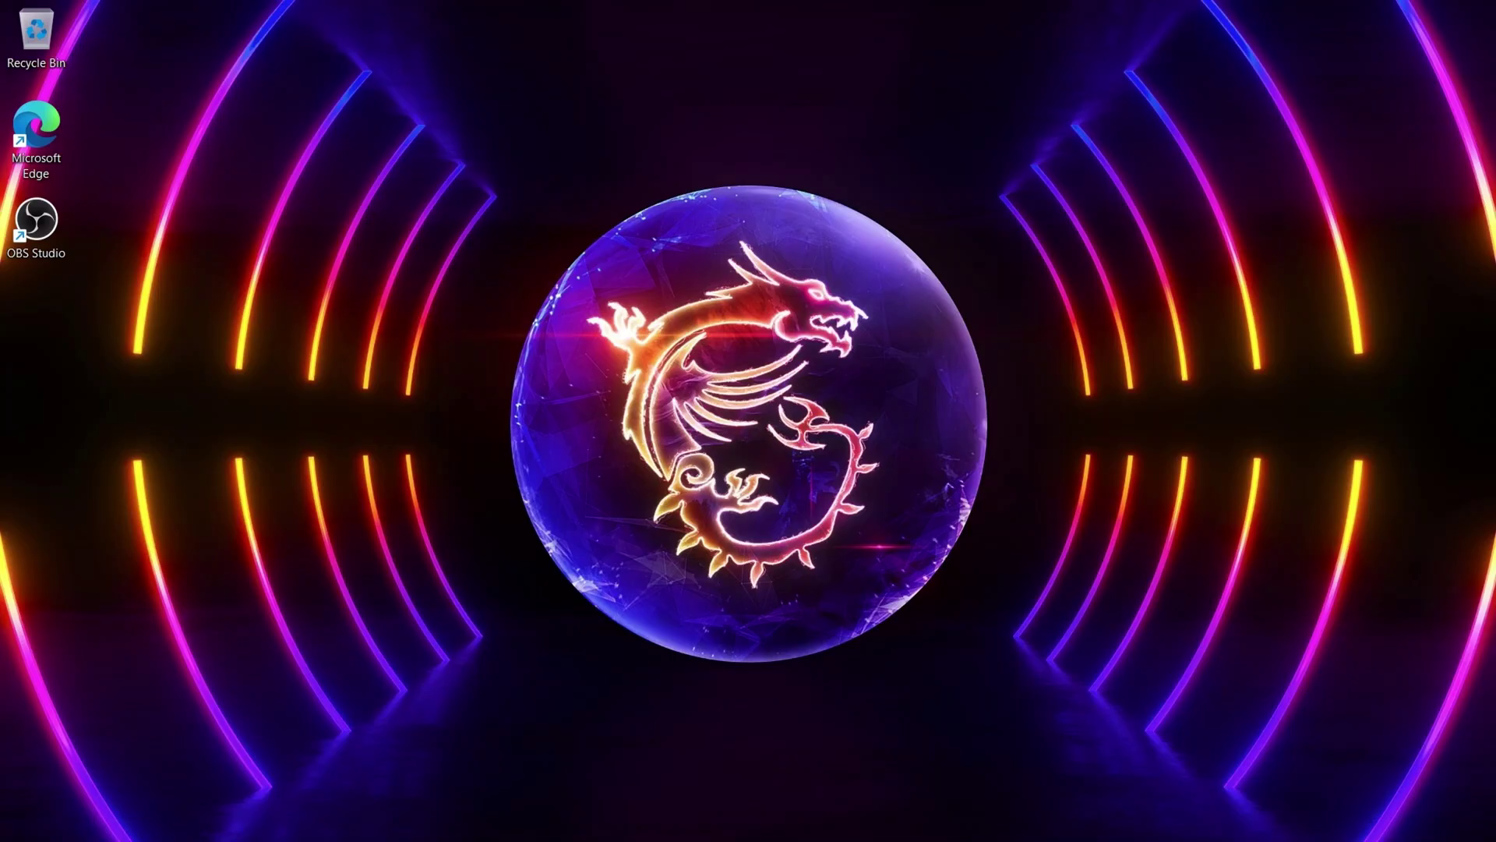
Set up and confirm a Windows Hello PIN under Accounts > Sign-in options.
key("super")
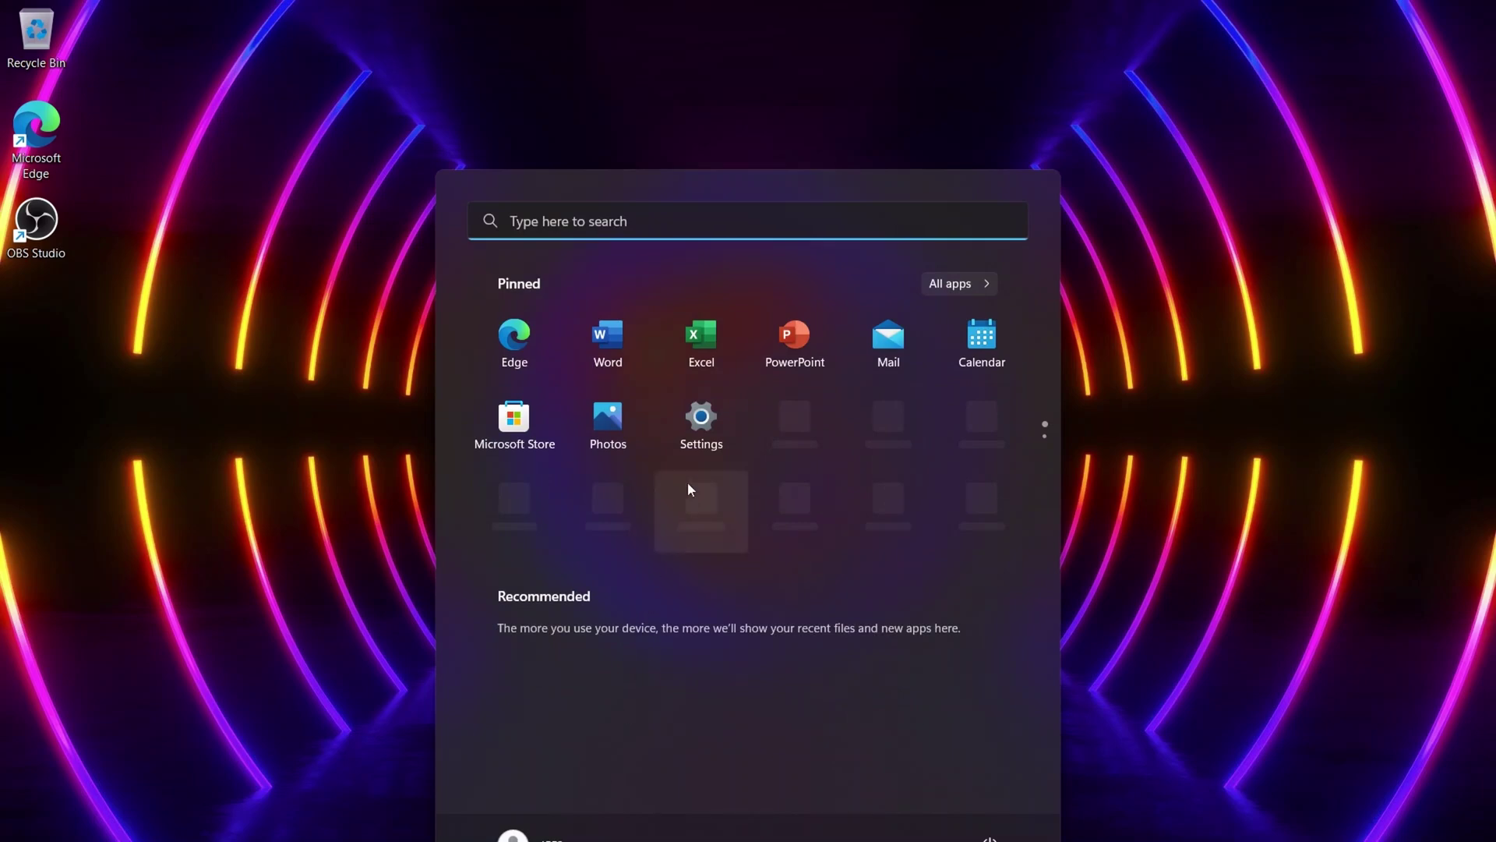
left_click(691, 453)
left_click(331, 478)
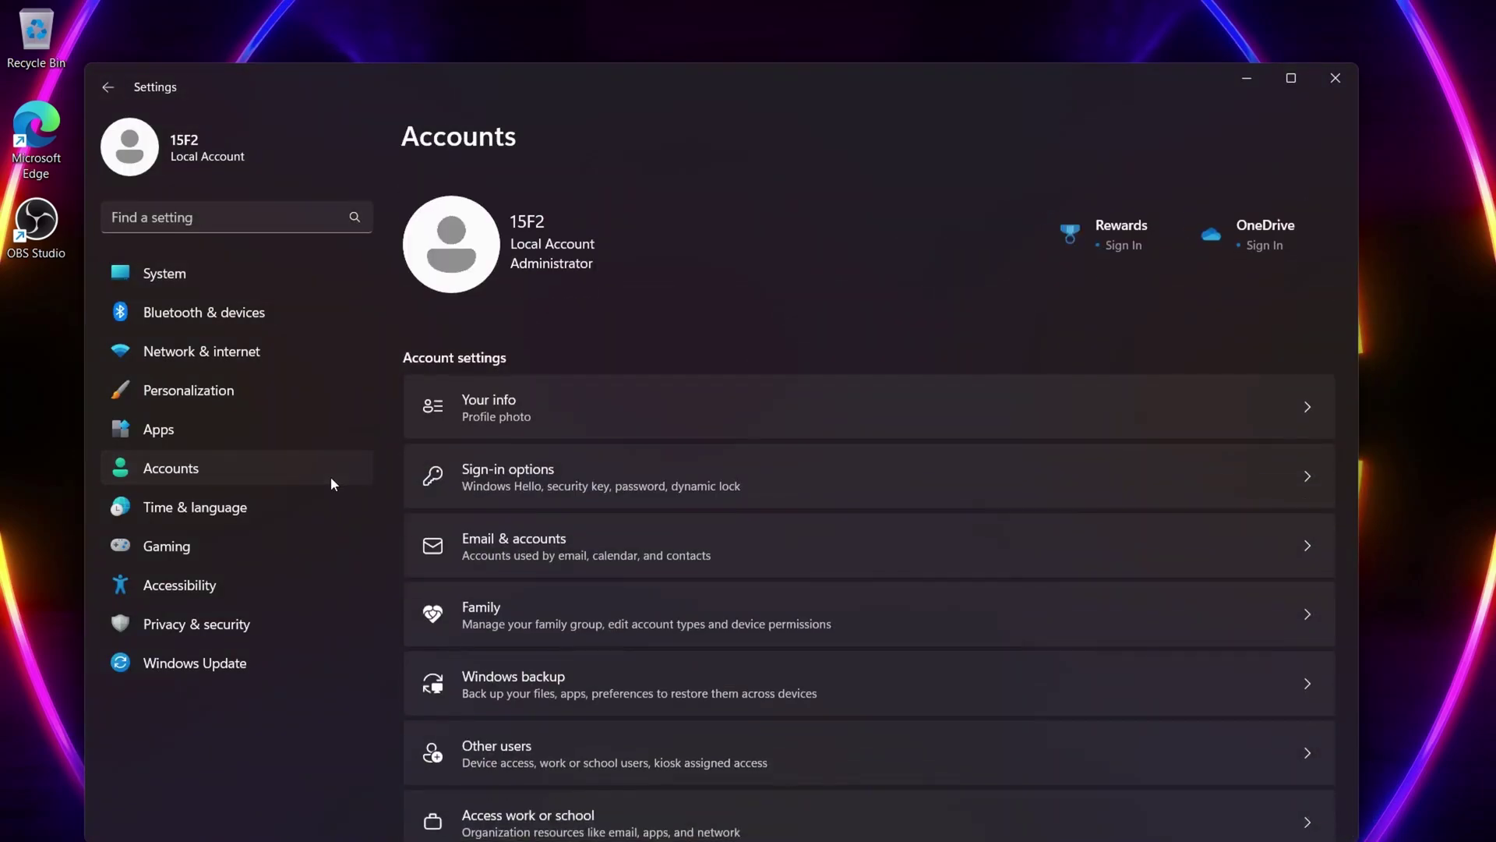
left_click(513, 472)
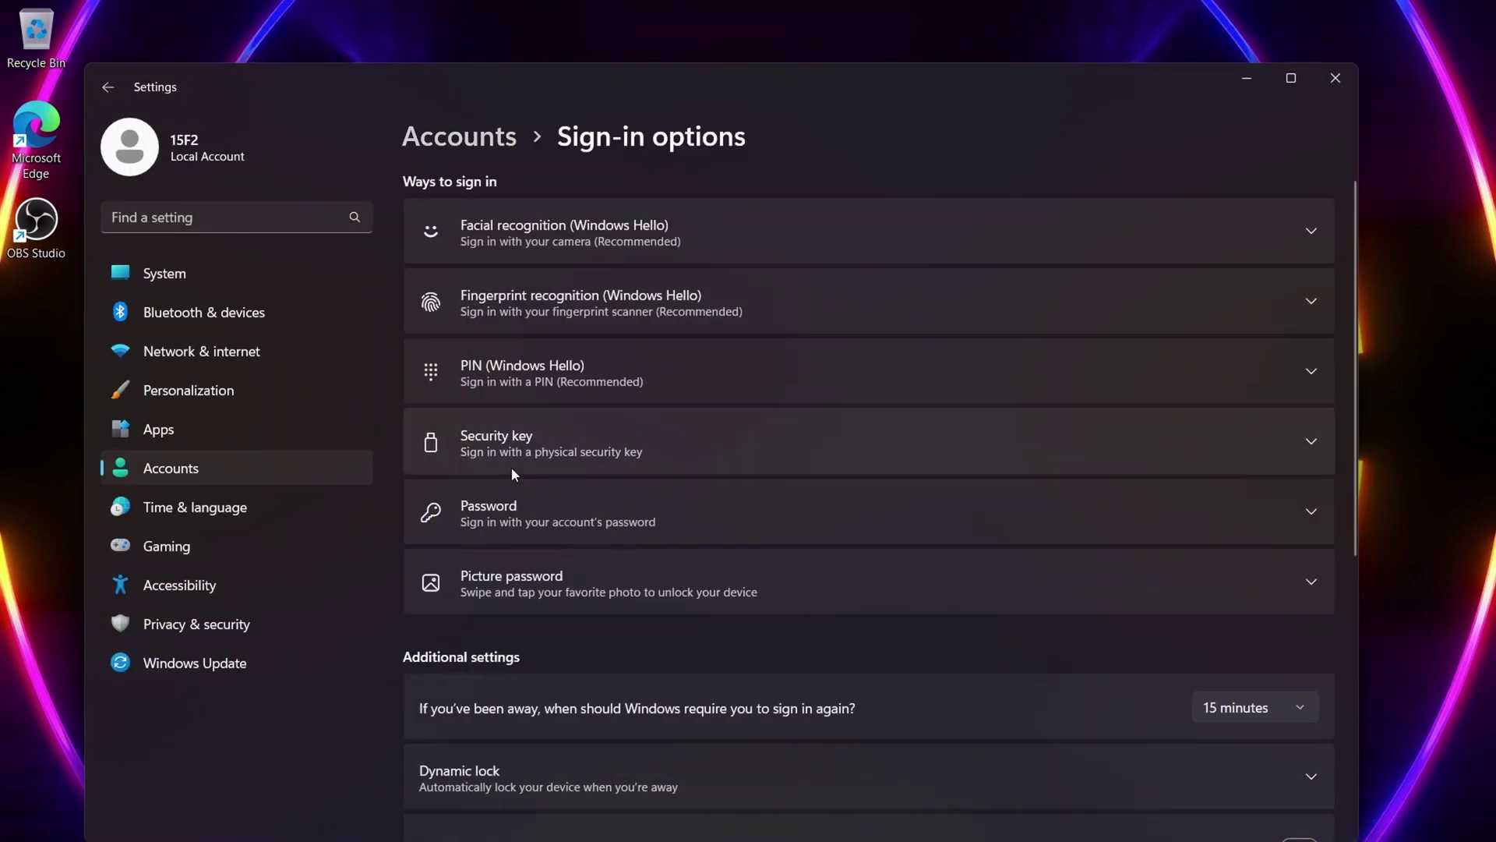
left_click(593, 392)
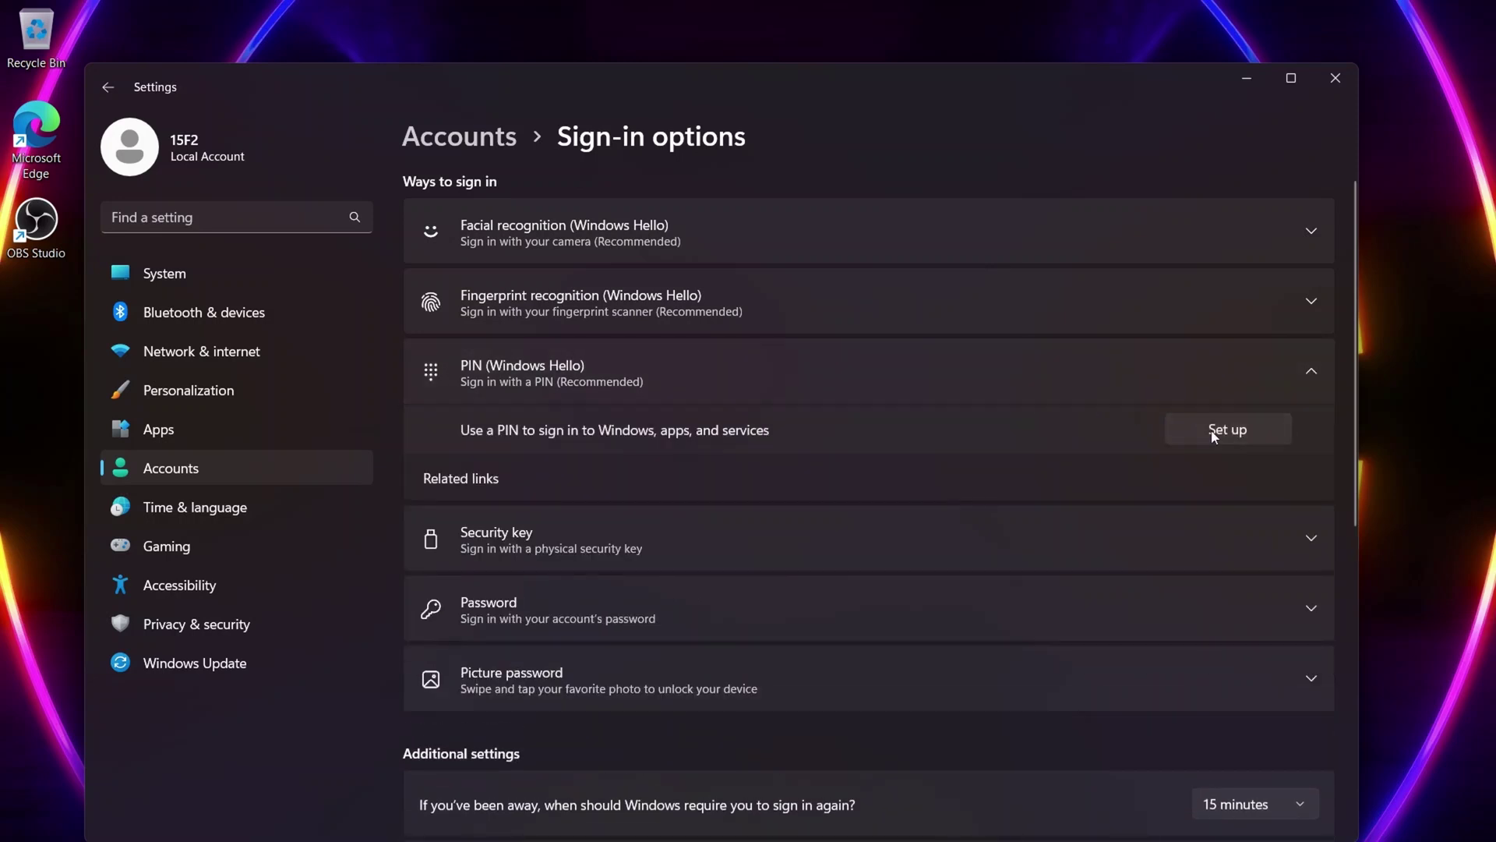
left_click(1214, 430)
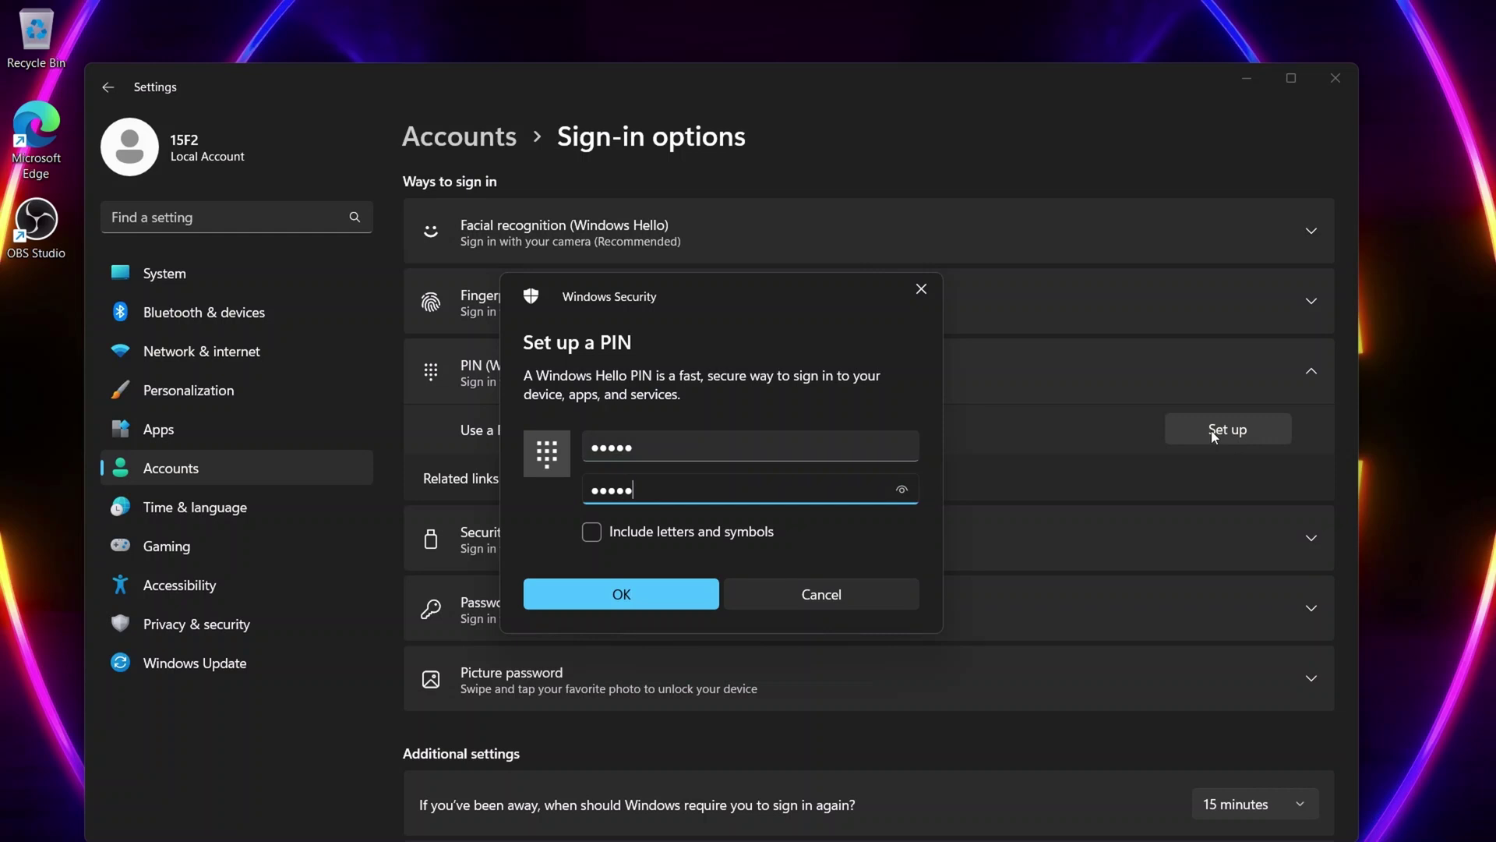
key("Return")
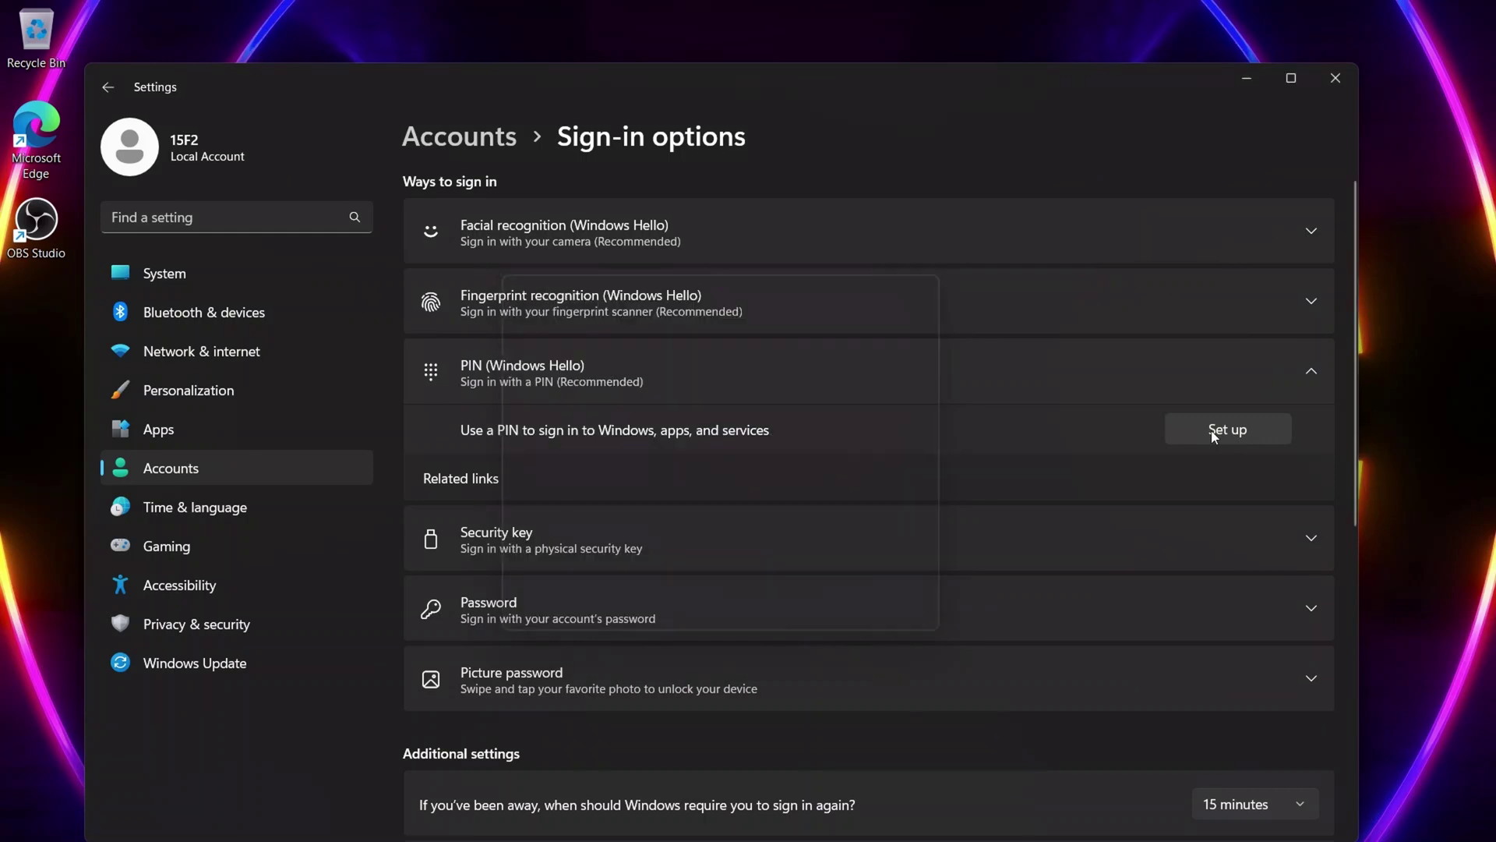
Try setting up facial recognition, then go back to the sign-in options.
left_click(1042, 242)
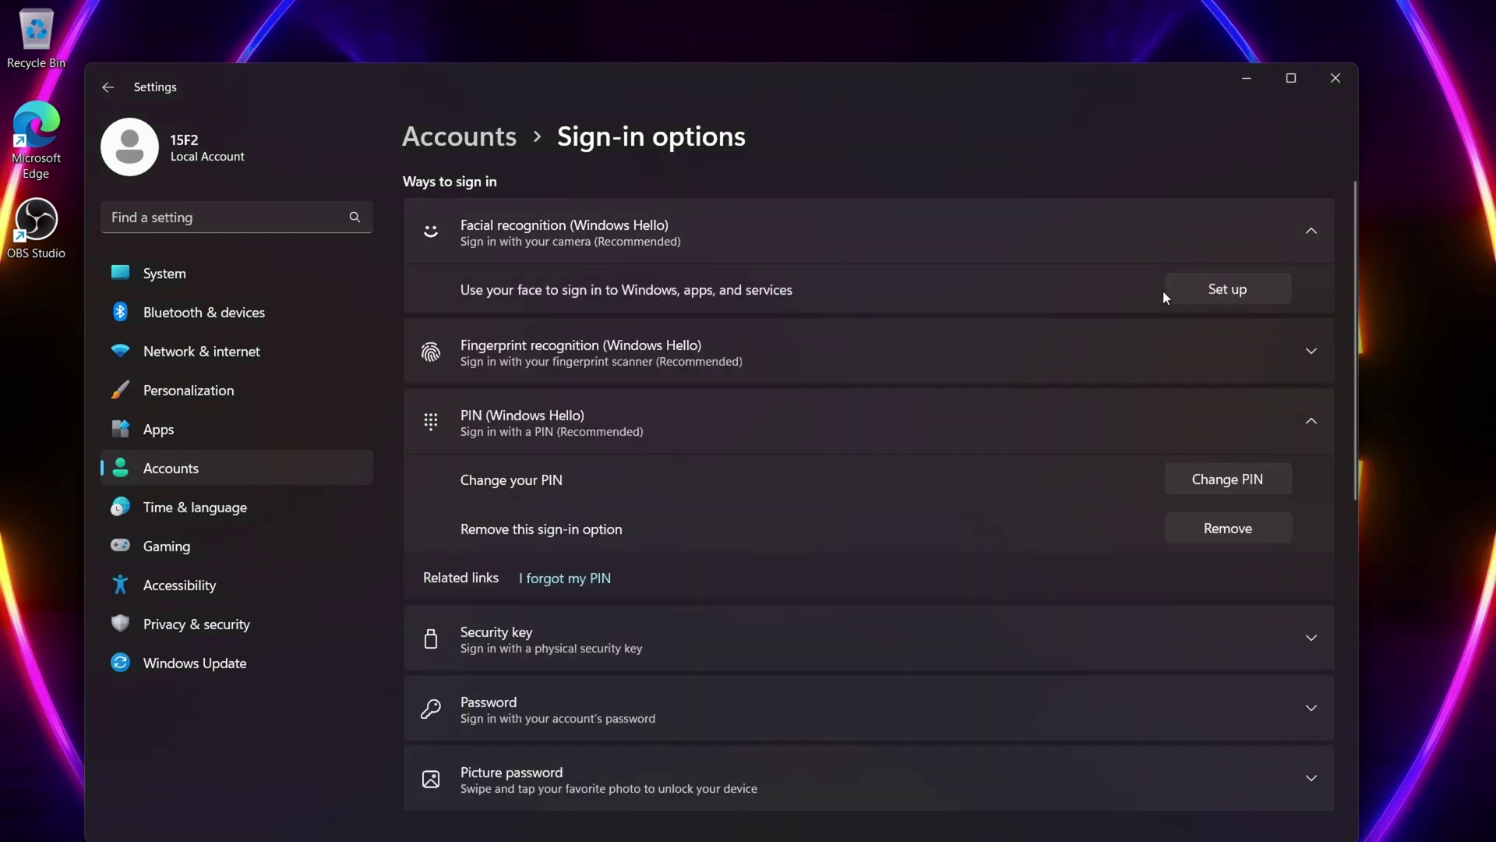
left_click(1184, 294)
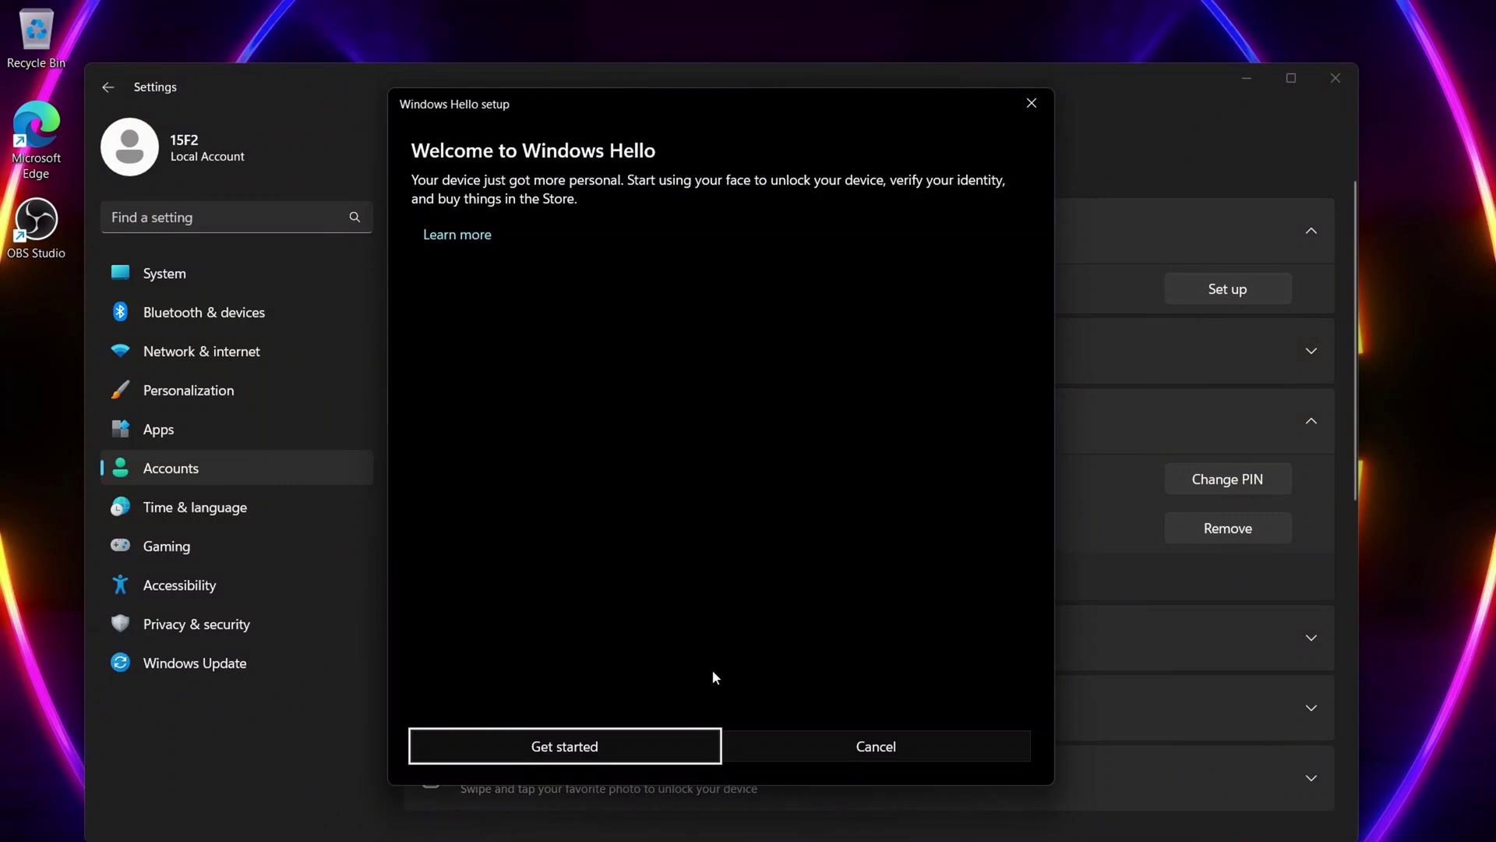
left_click(672, 743)
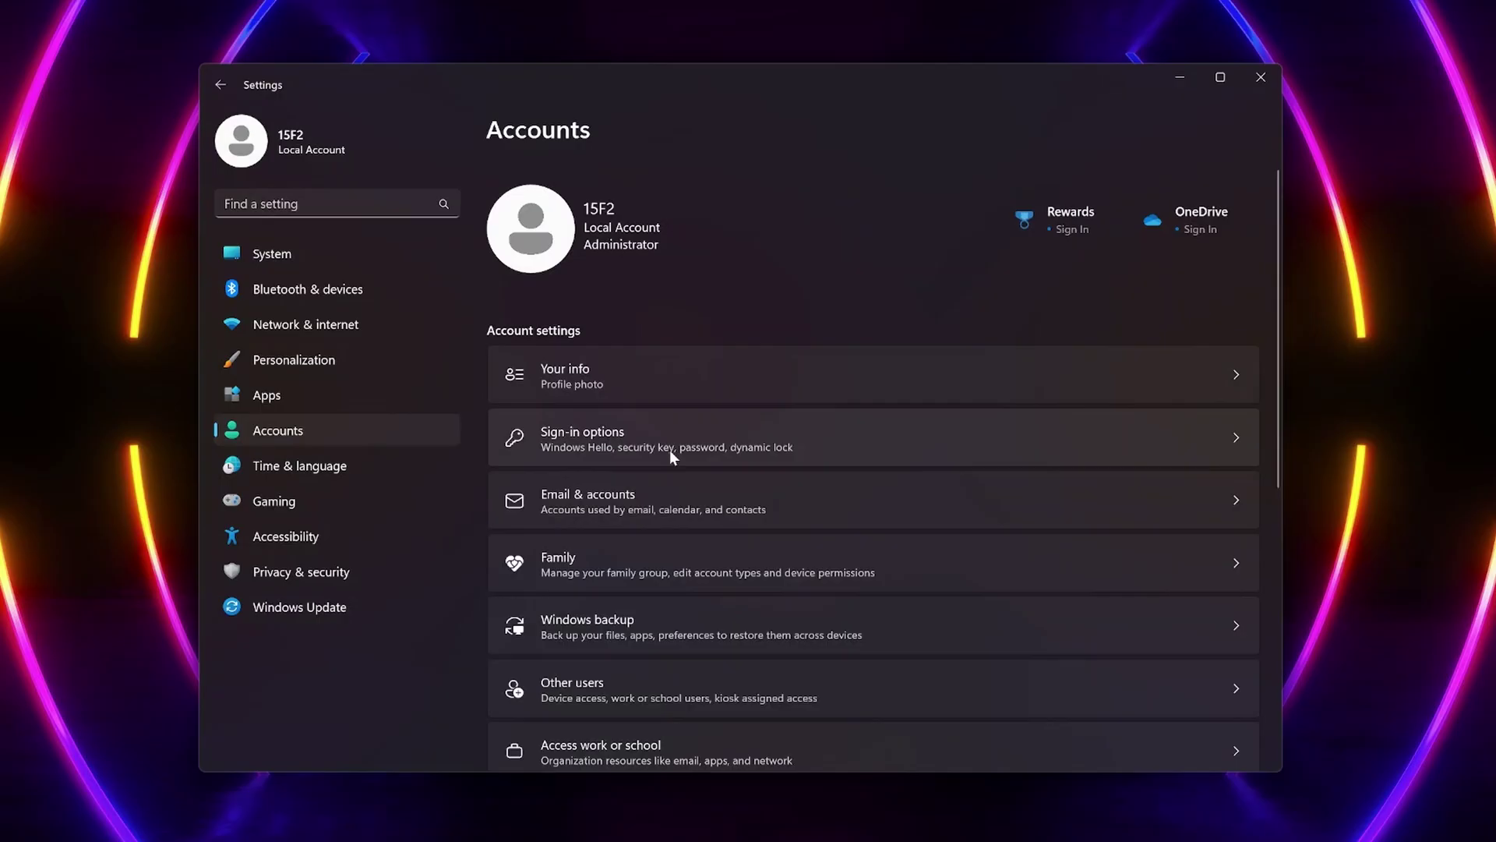
left_click(670, 450)
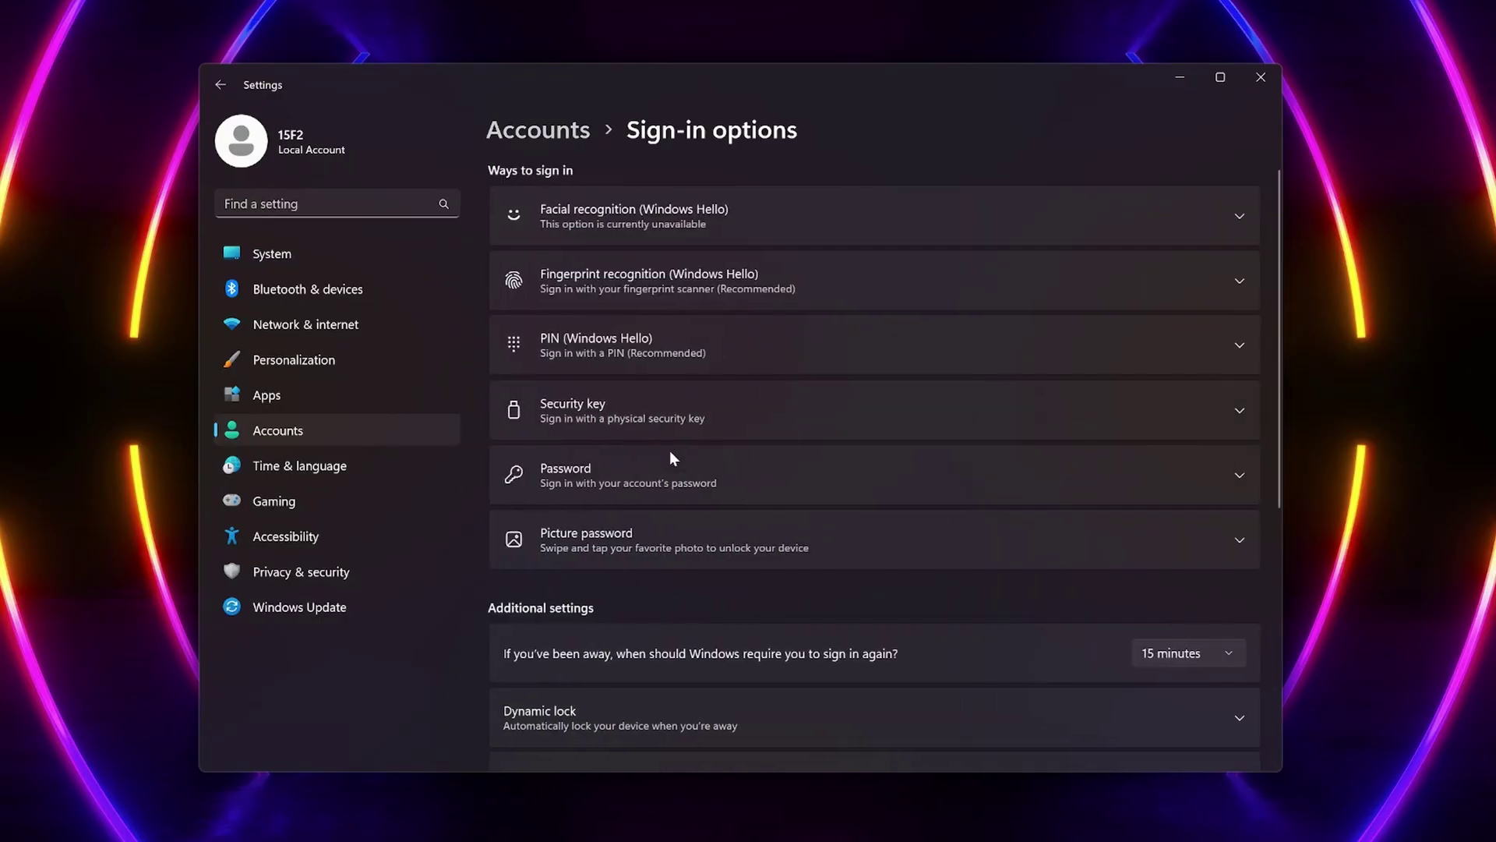
Begin fingerprint sign-in enrollment and enter the account PIN.
left_click(655, 299)
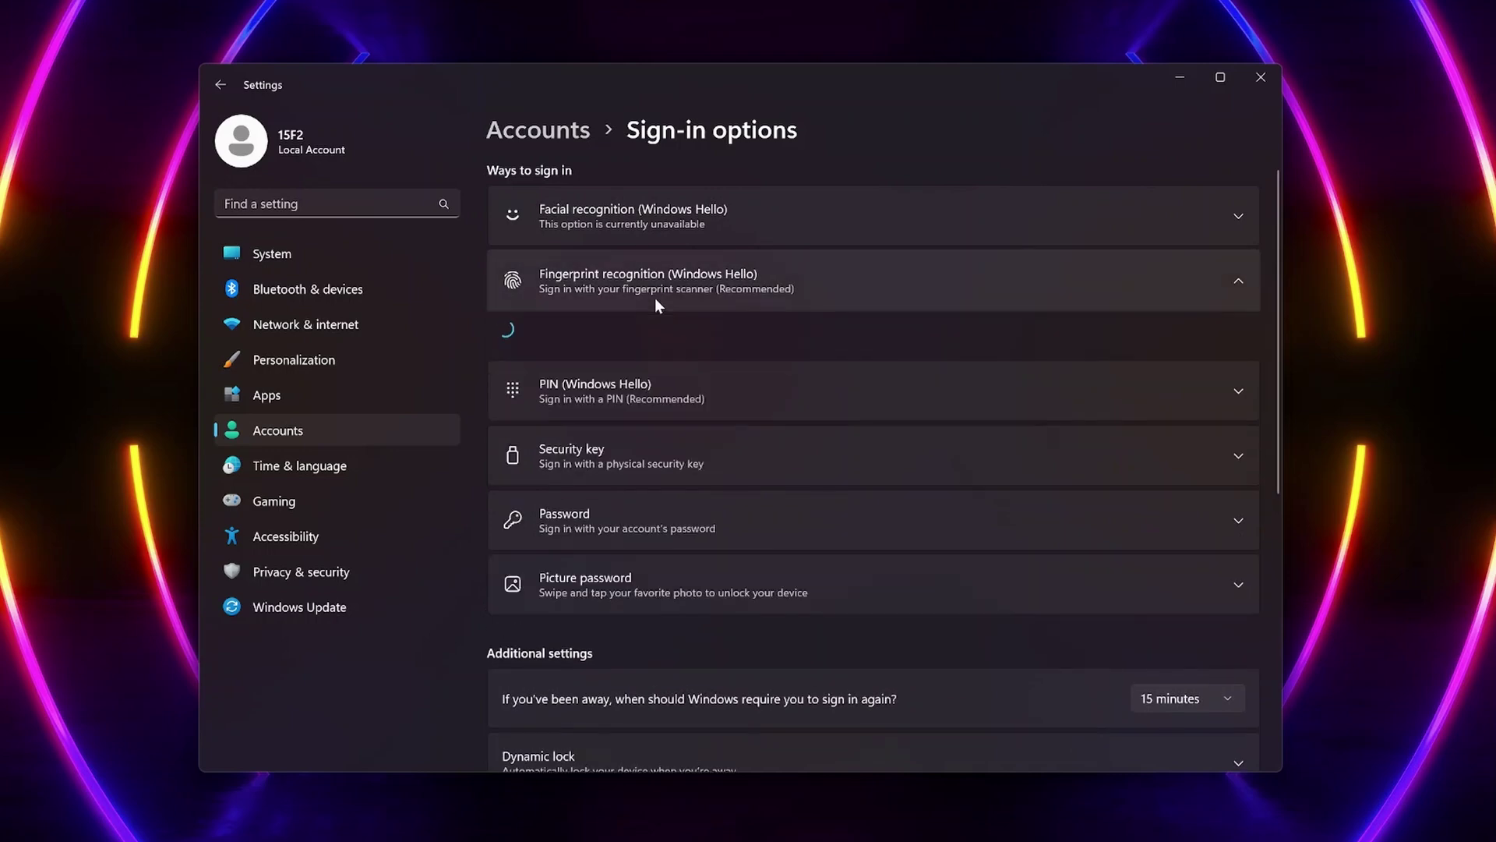
left_click(695, 603)
type("********")
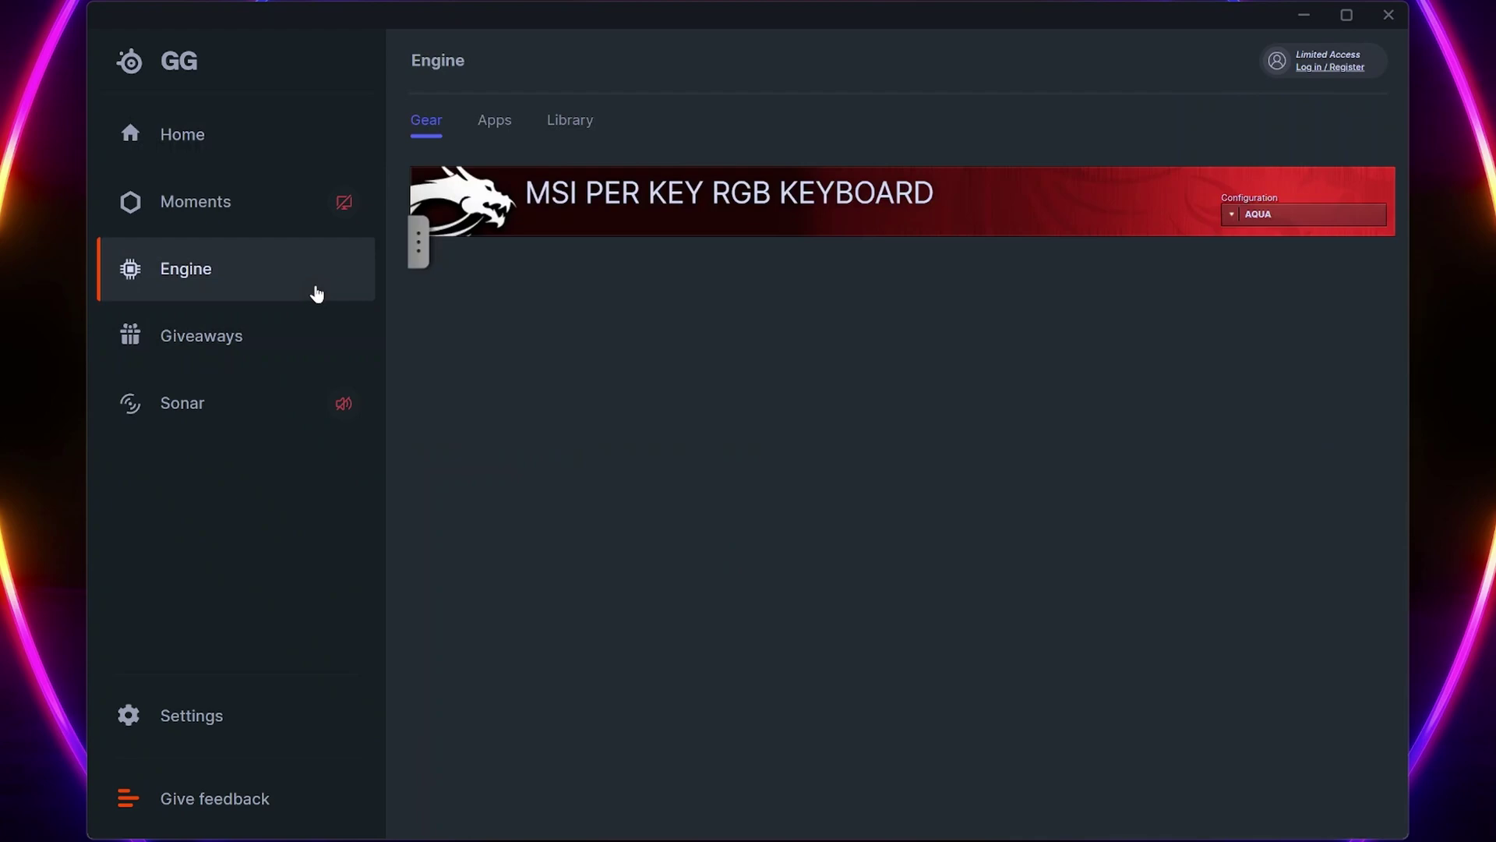
Apply the Rainbow Split configuration to the MSI Per Key RGB Keyboard and select all keys.
left_click(866, 208)
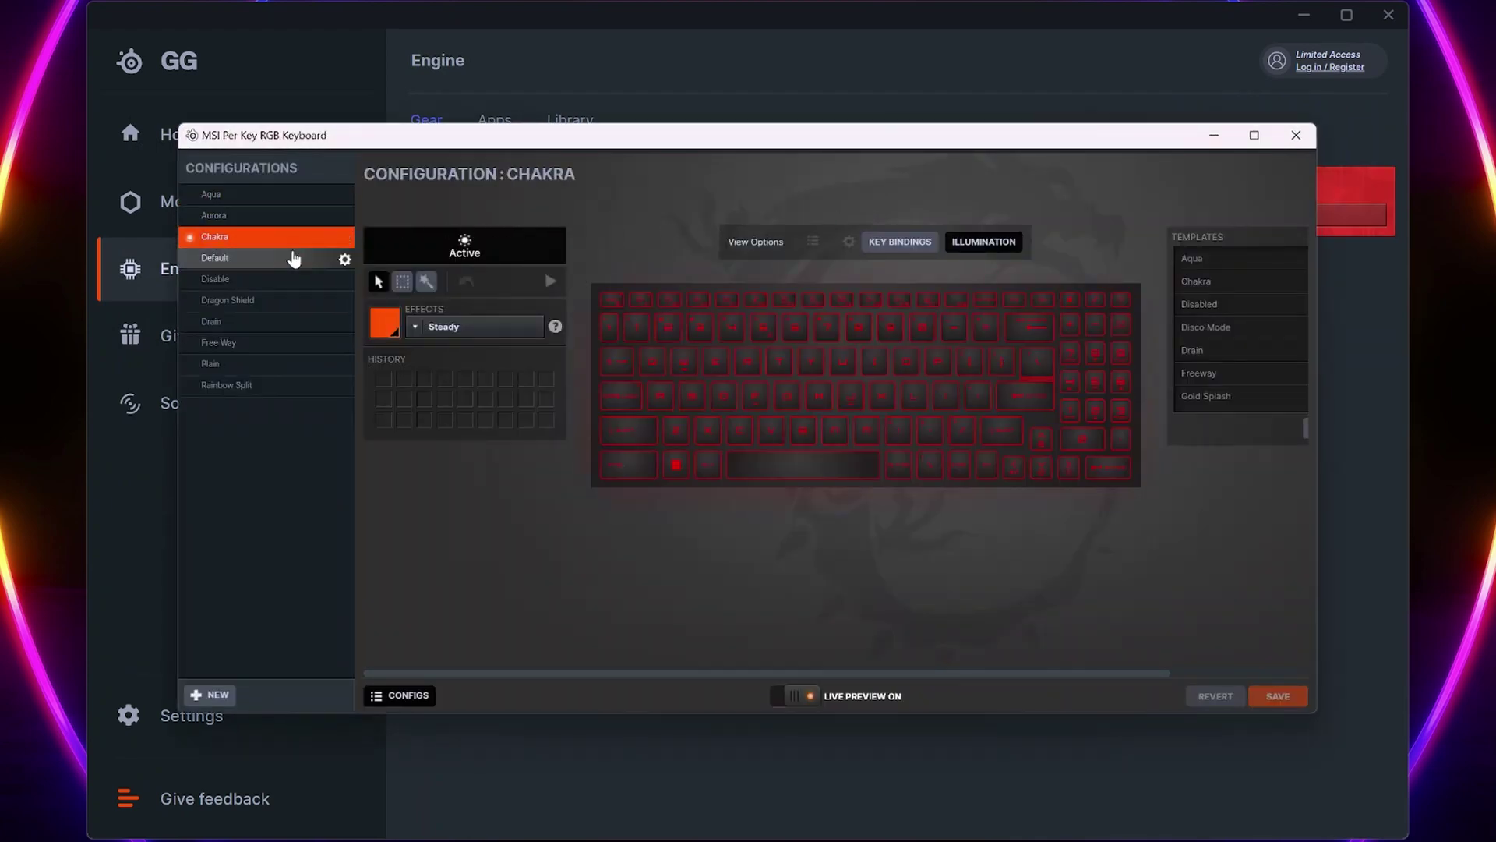
left_click(257, 384)
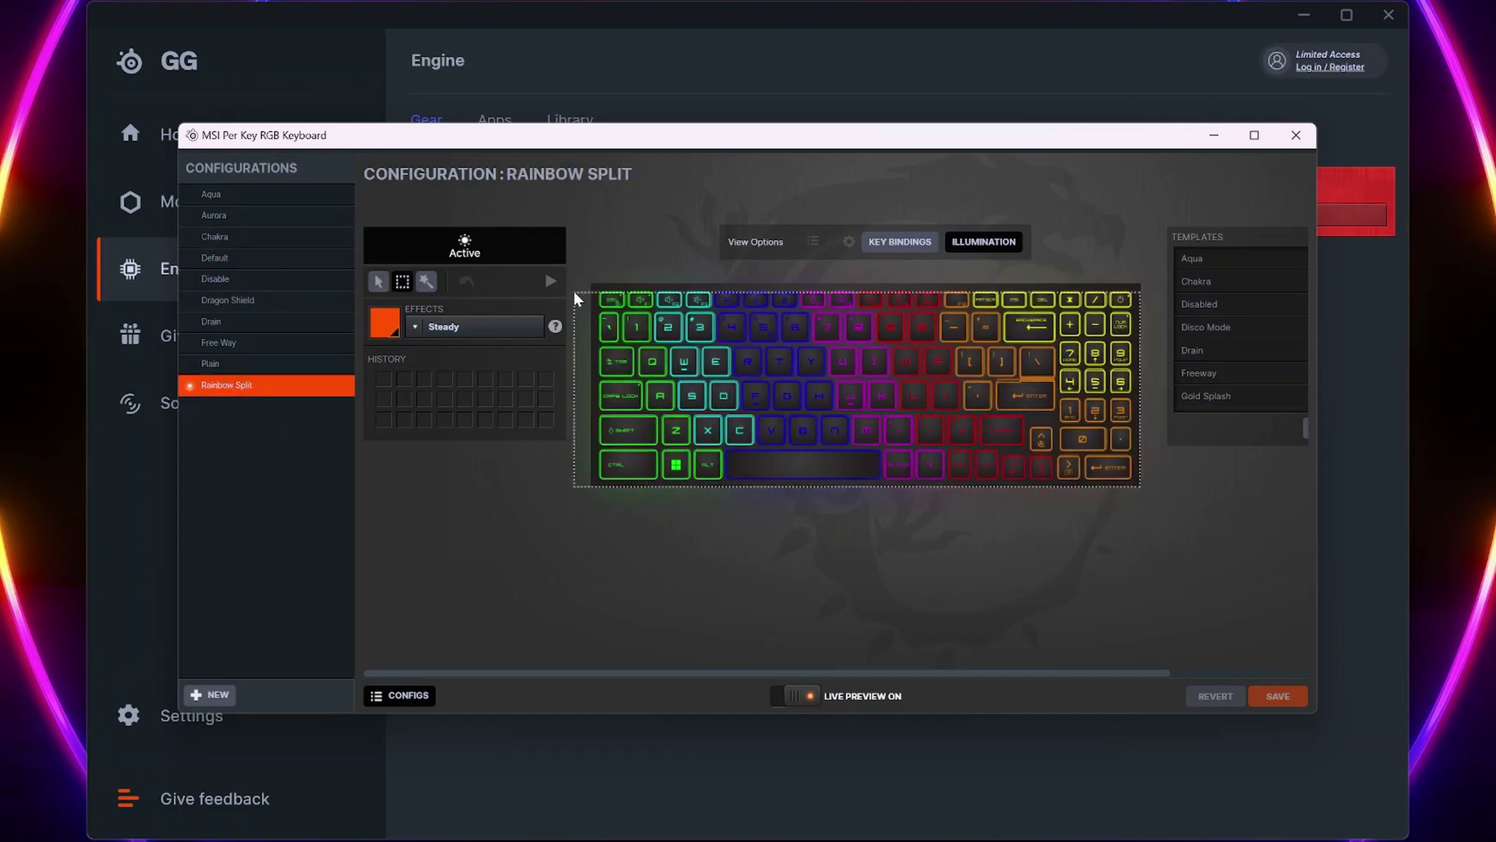
left_click_drag(574, 291, 574, 294)
left_click(523, 327)
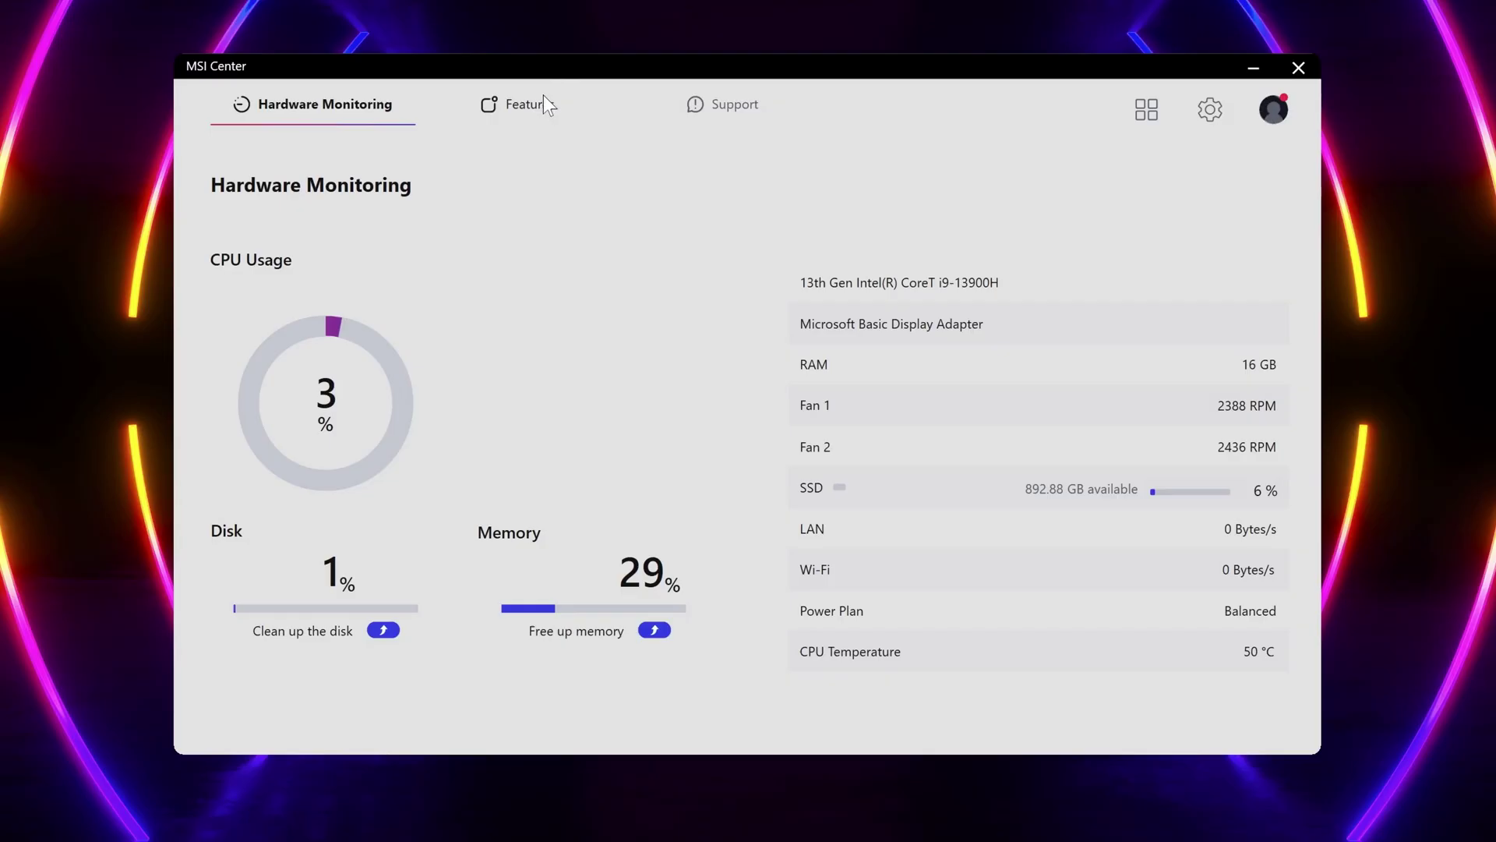
In General Settings, choose Gamer, Web Browsing and Work as usage scenarios.
mouse_move(544, 97)
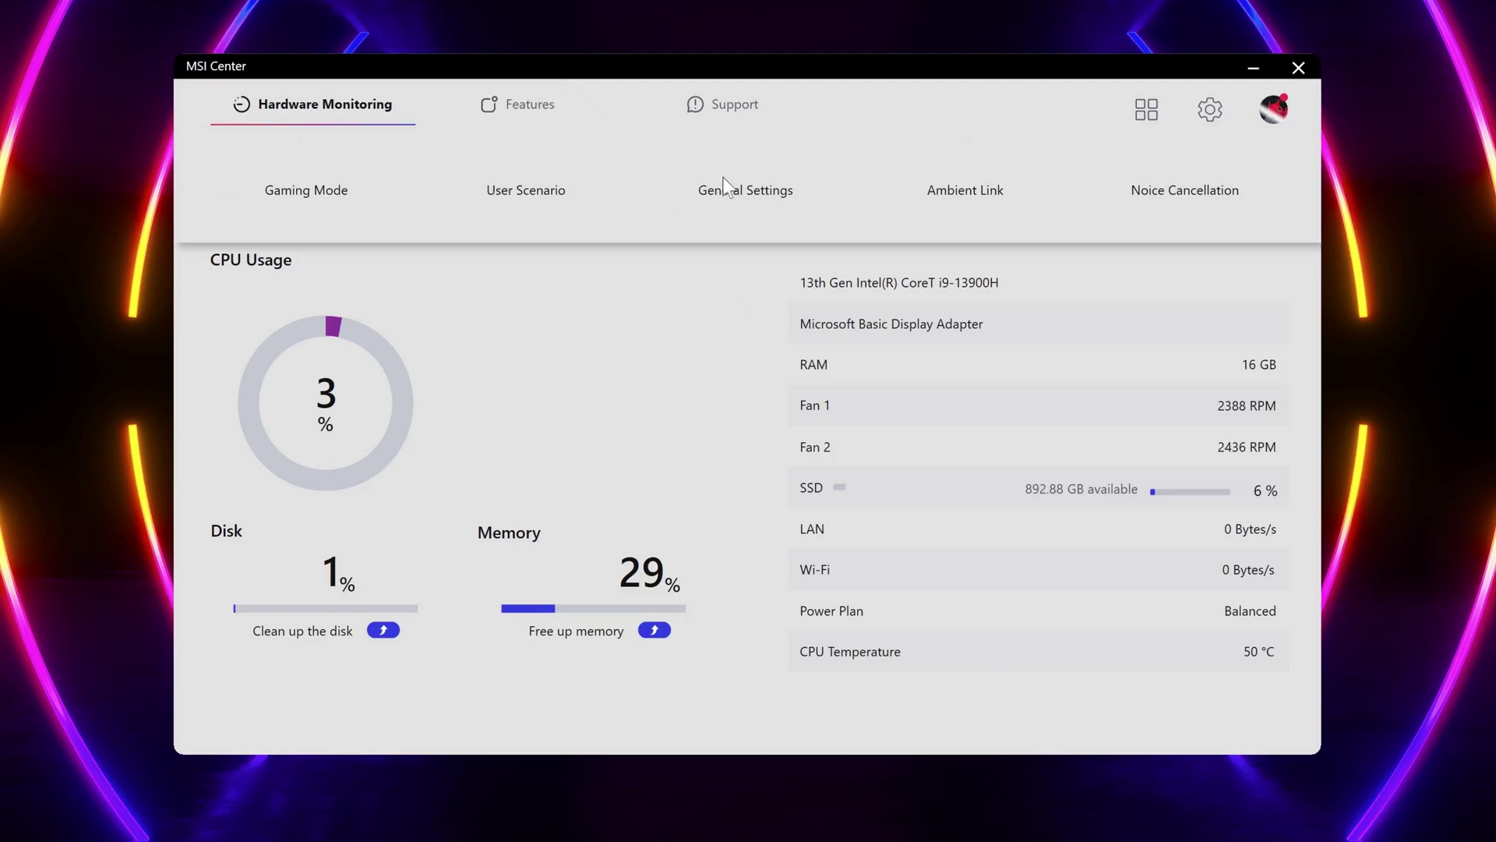
left_click(728, 187)
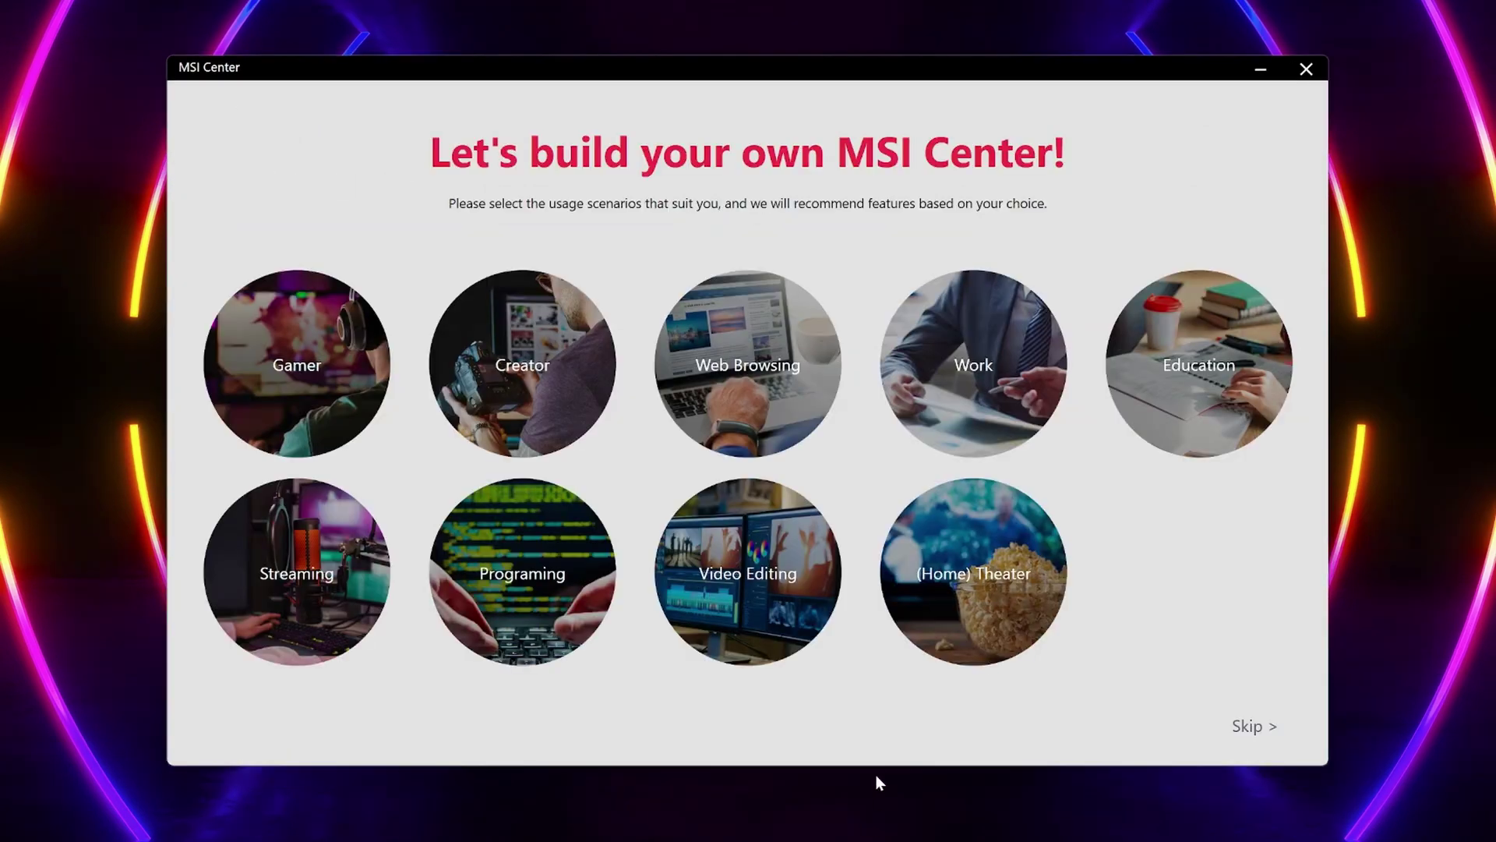
left_click(294, 366)
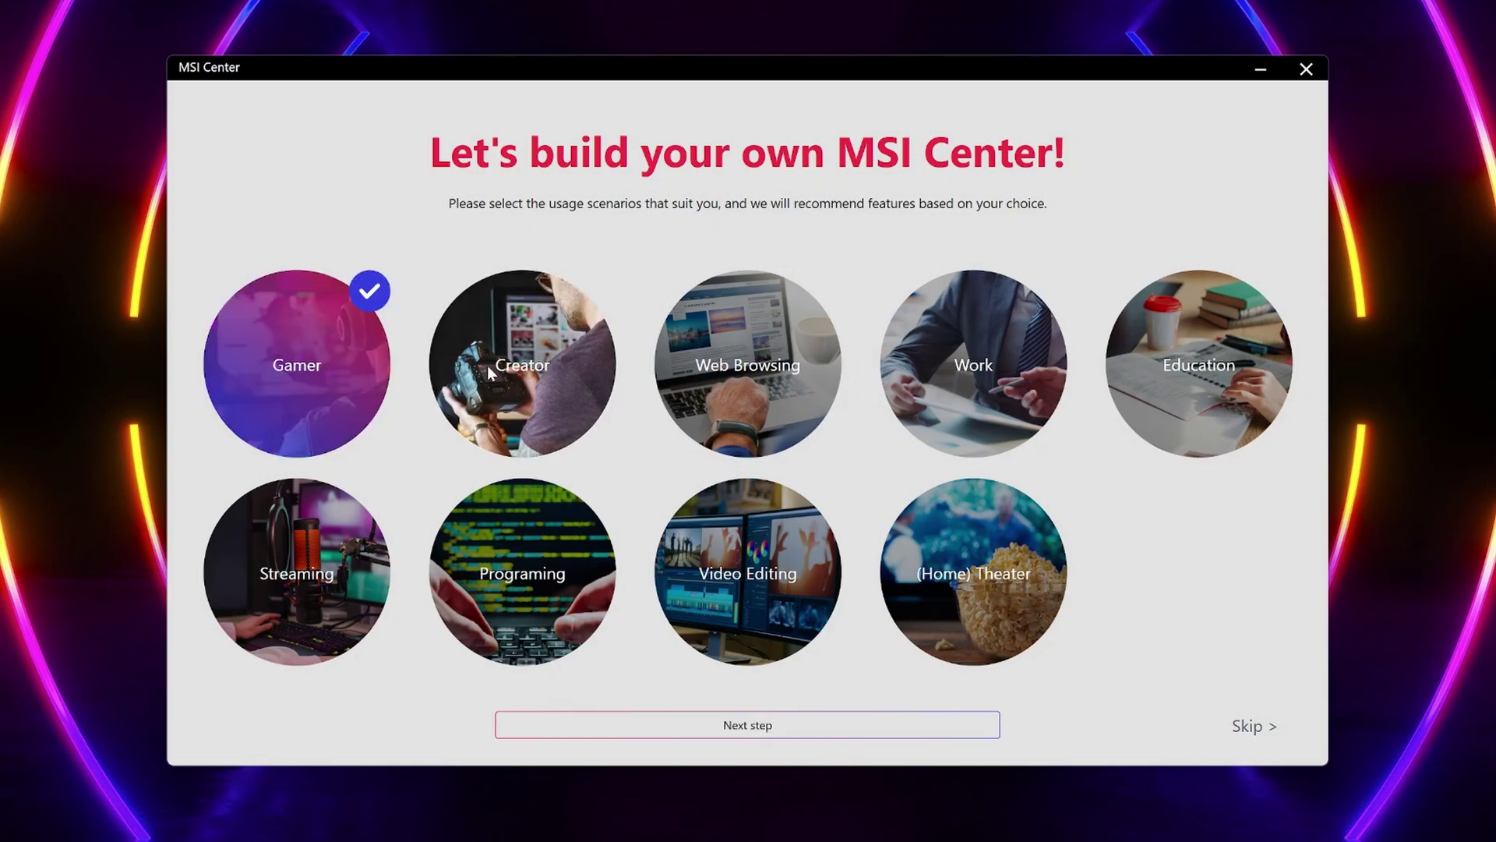
left_click(724, 363)
left_click(917, 353)
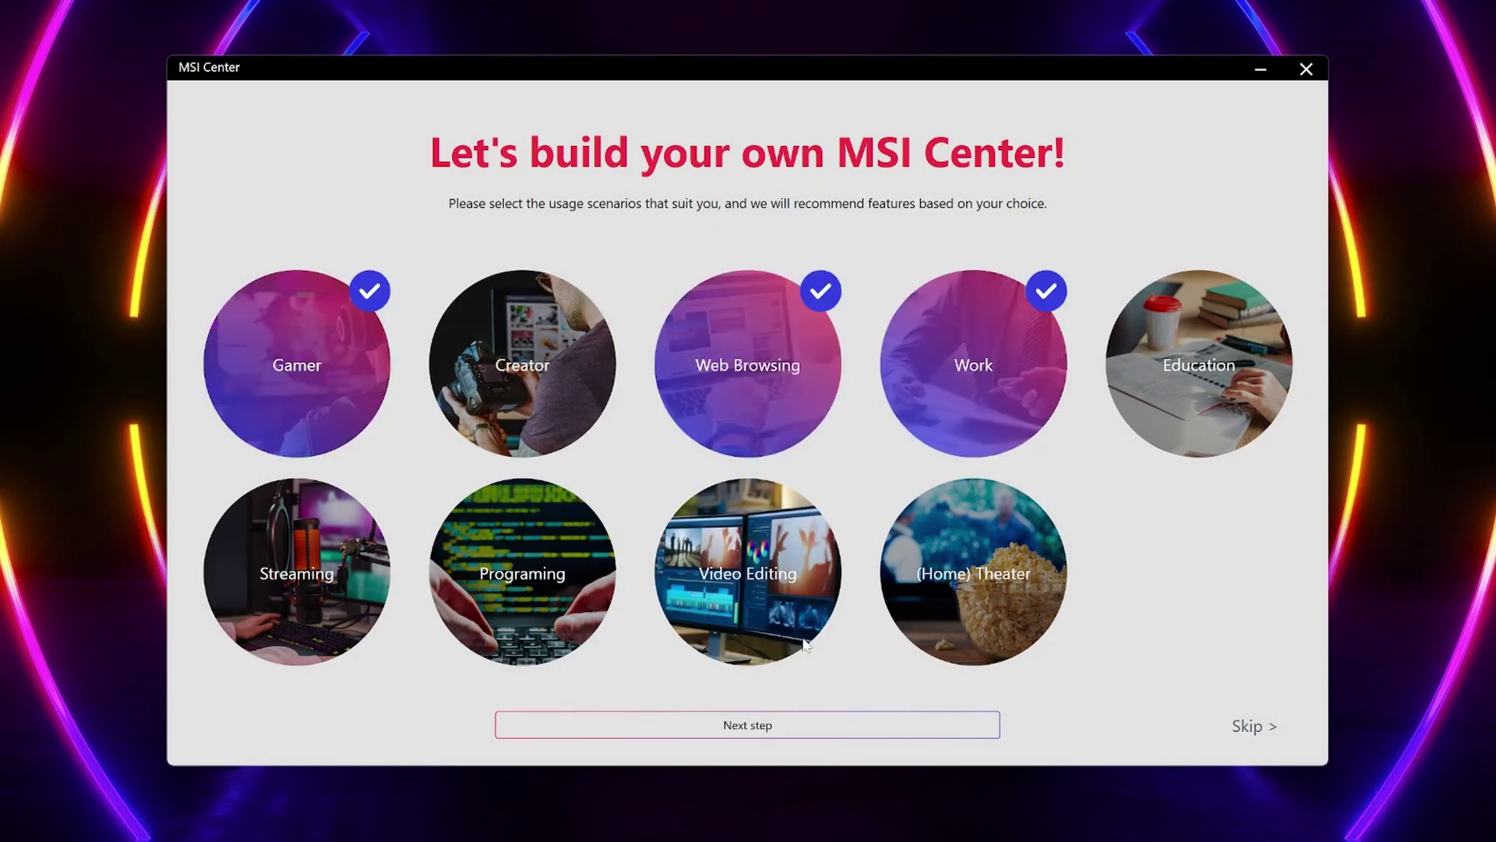
Install the recommended feature set and scroll through the Feature Sets list.
left_click(786, 727)
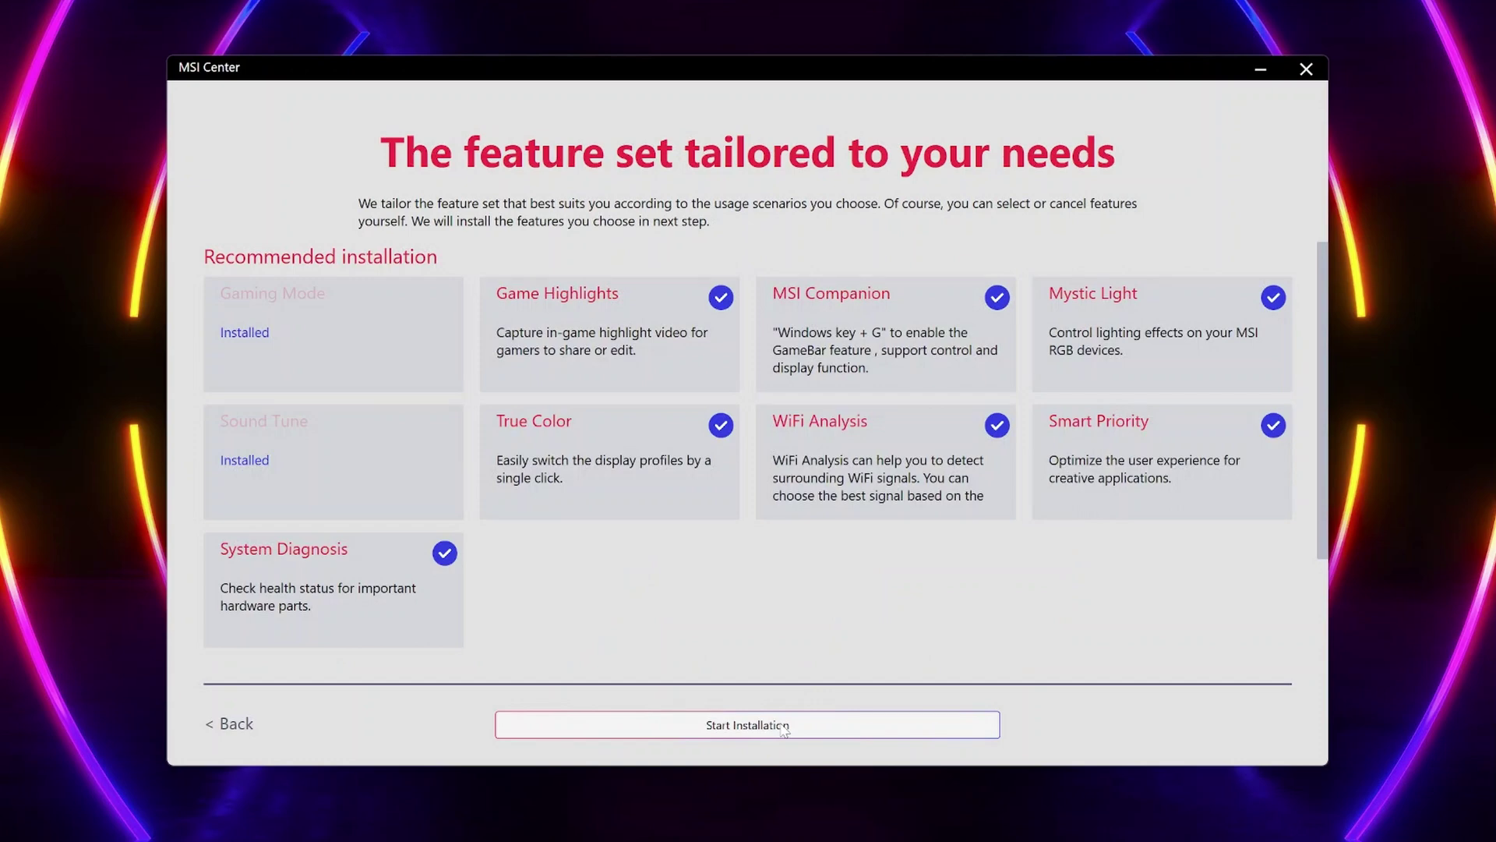
left_click(786, 727)
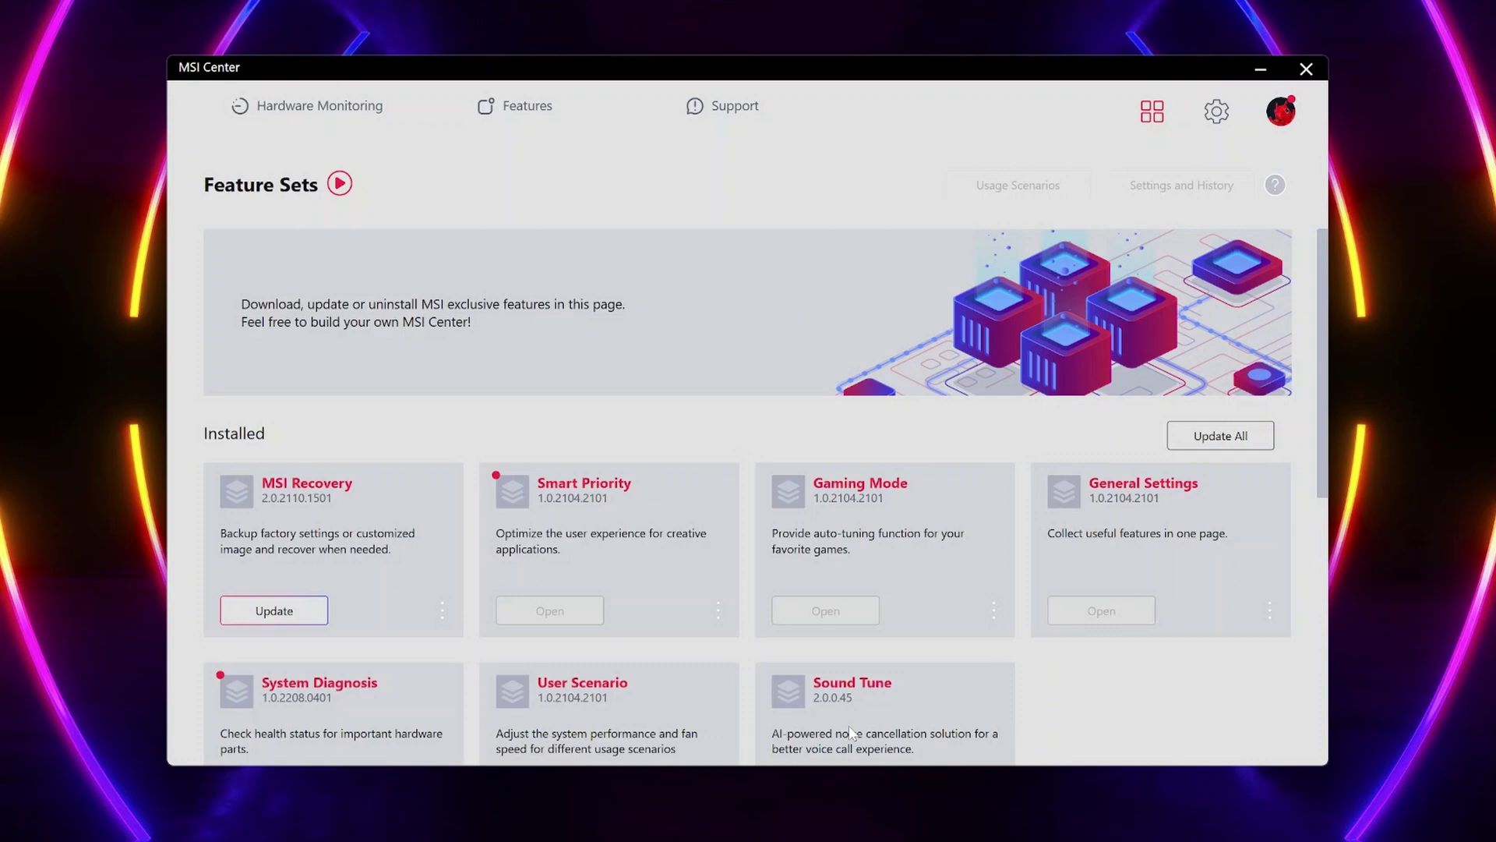
scroll(1306, 406, "down", 6)
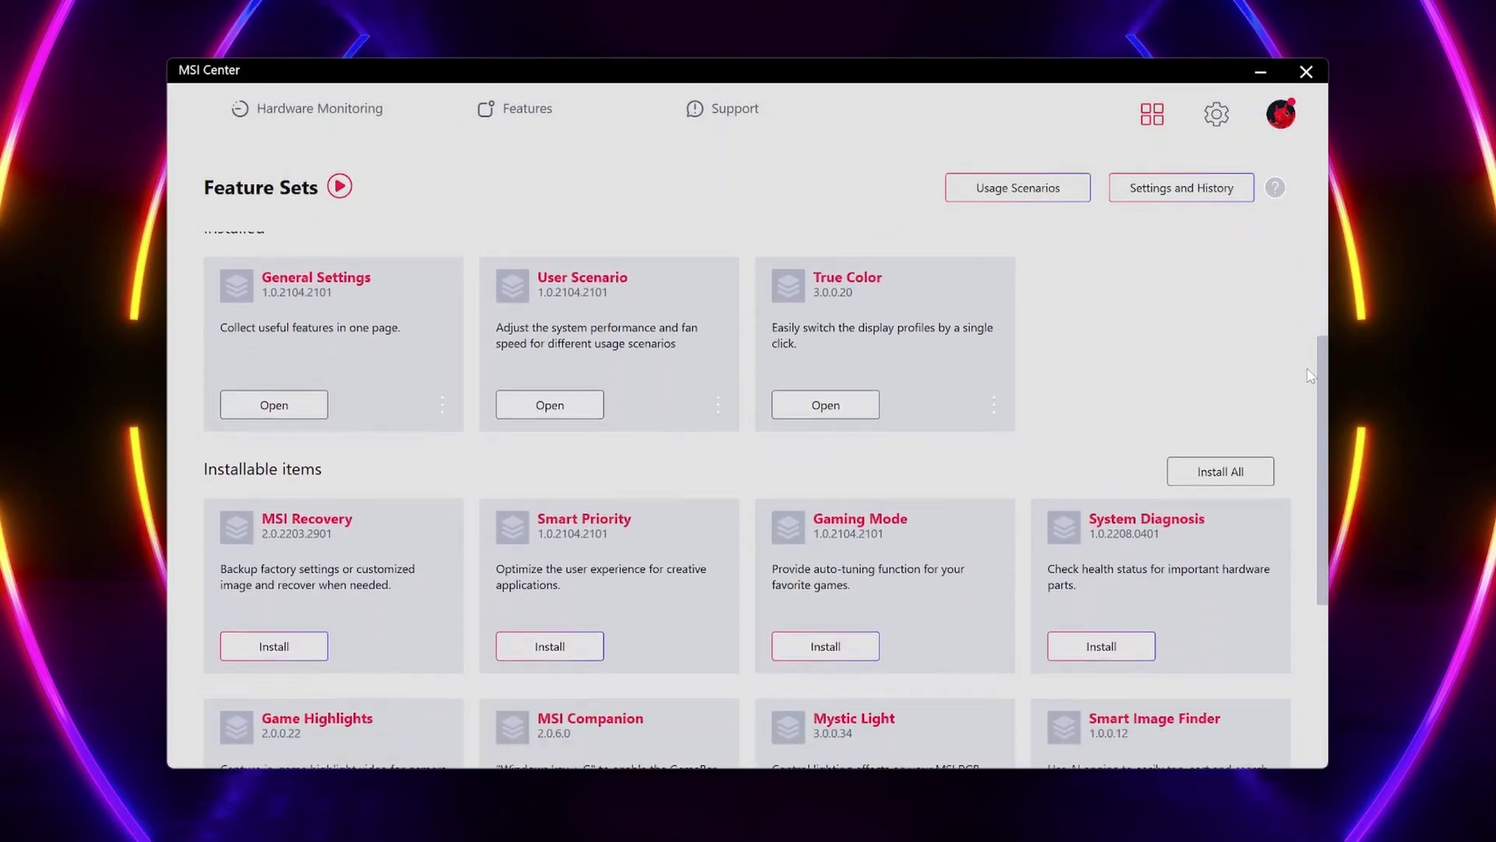
scroll(1306, 407, "down", 3)
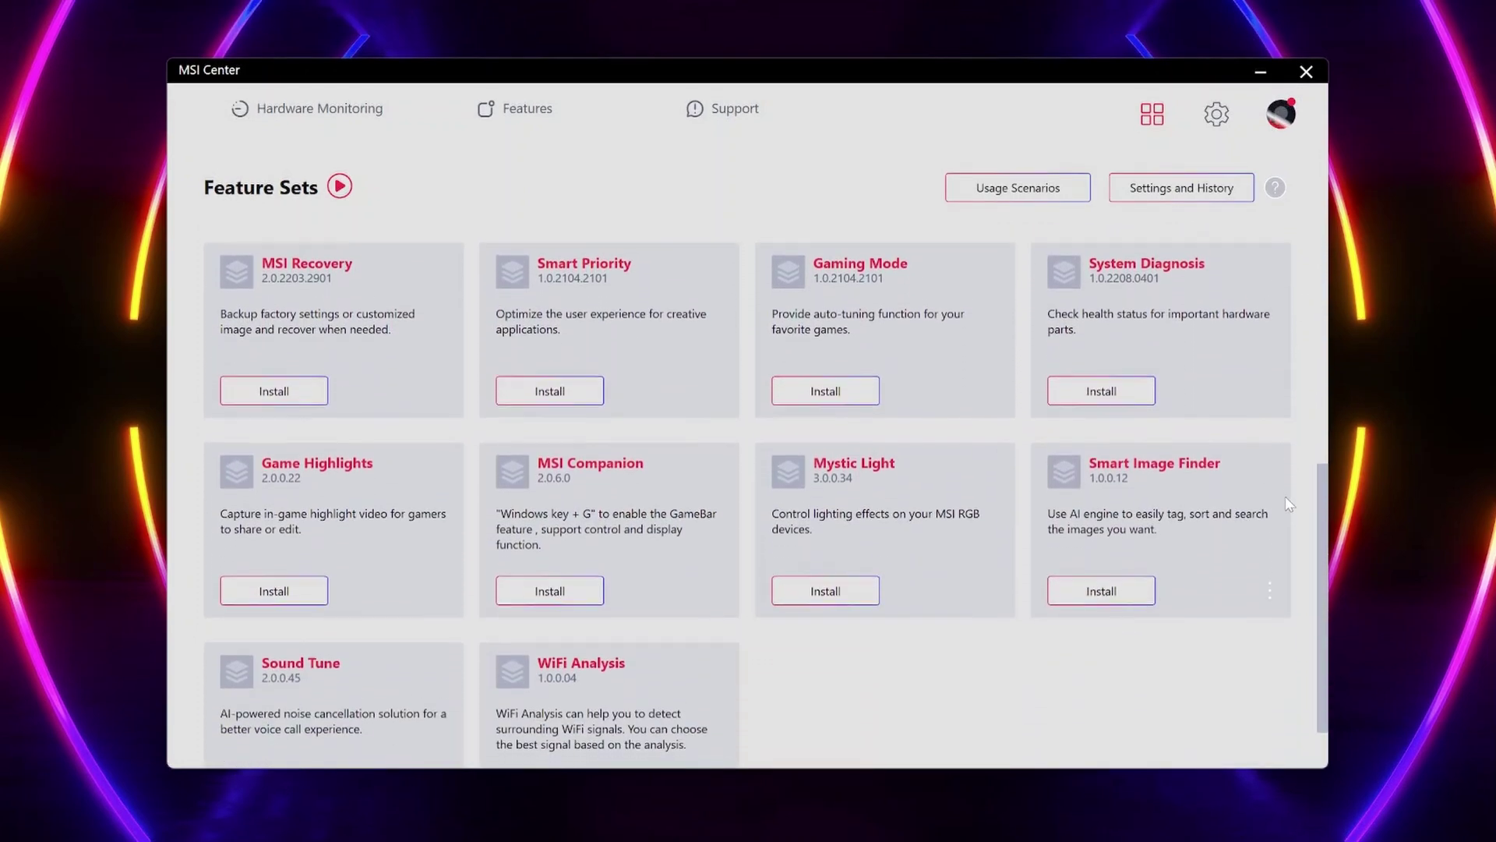
scroll(1293, 533, "down", 1)
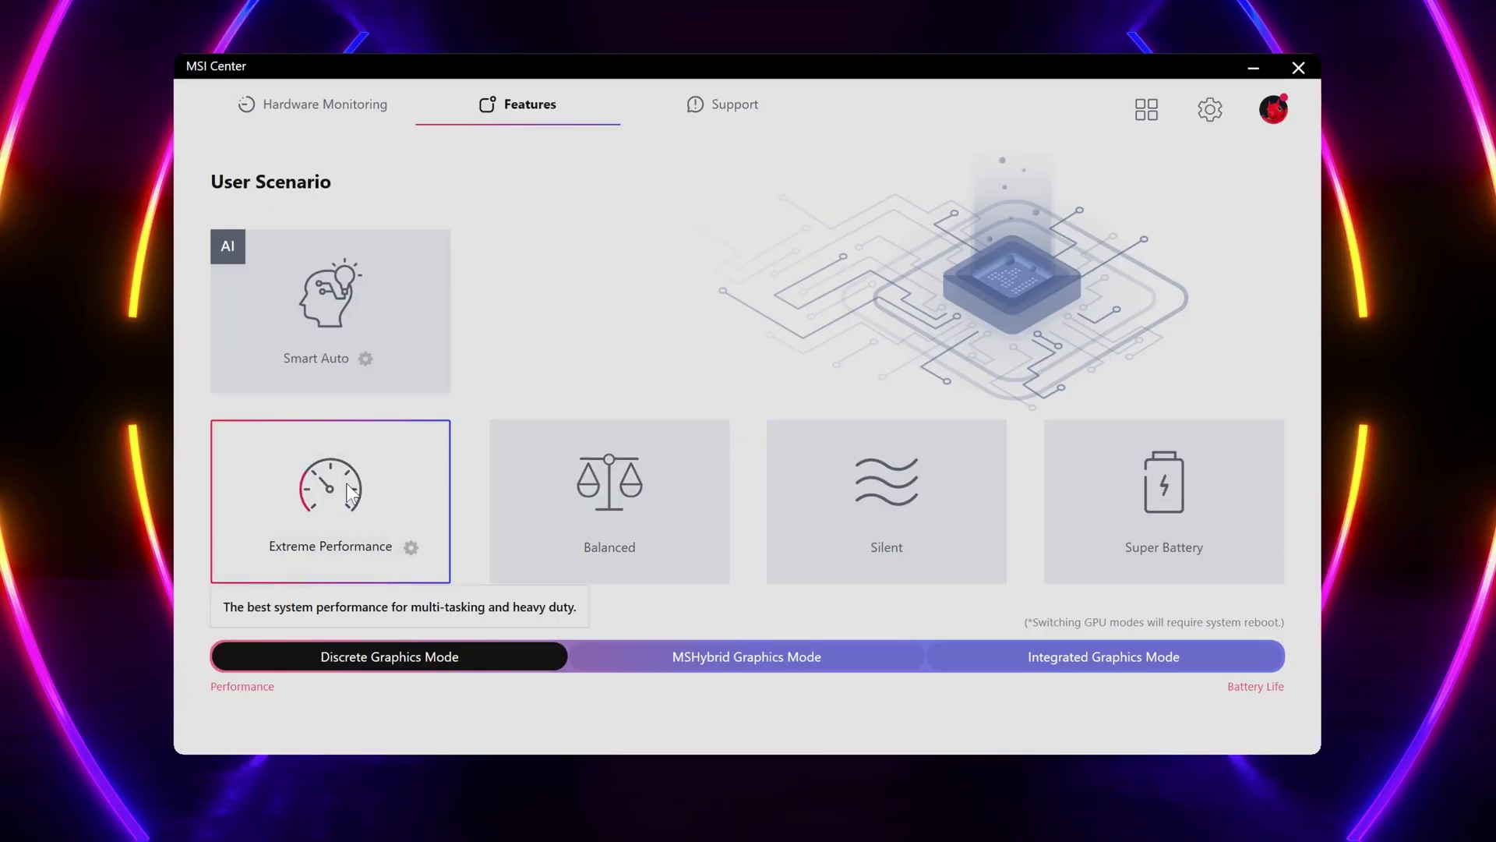
Switch the user scenario through Silent, Super Battery and Smart Auto.
left_click(888, 504)
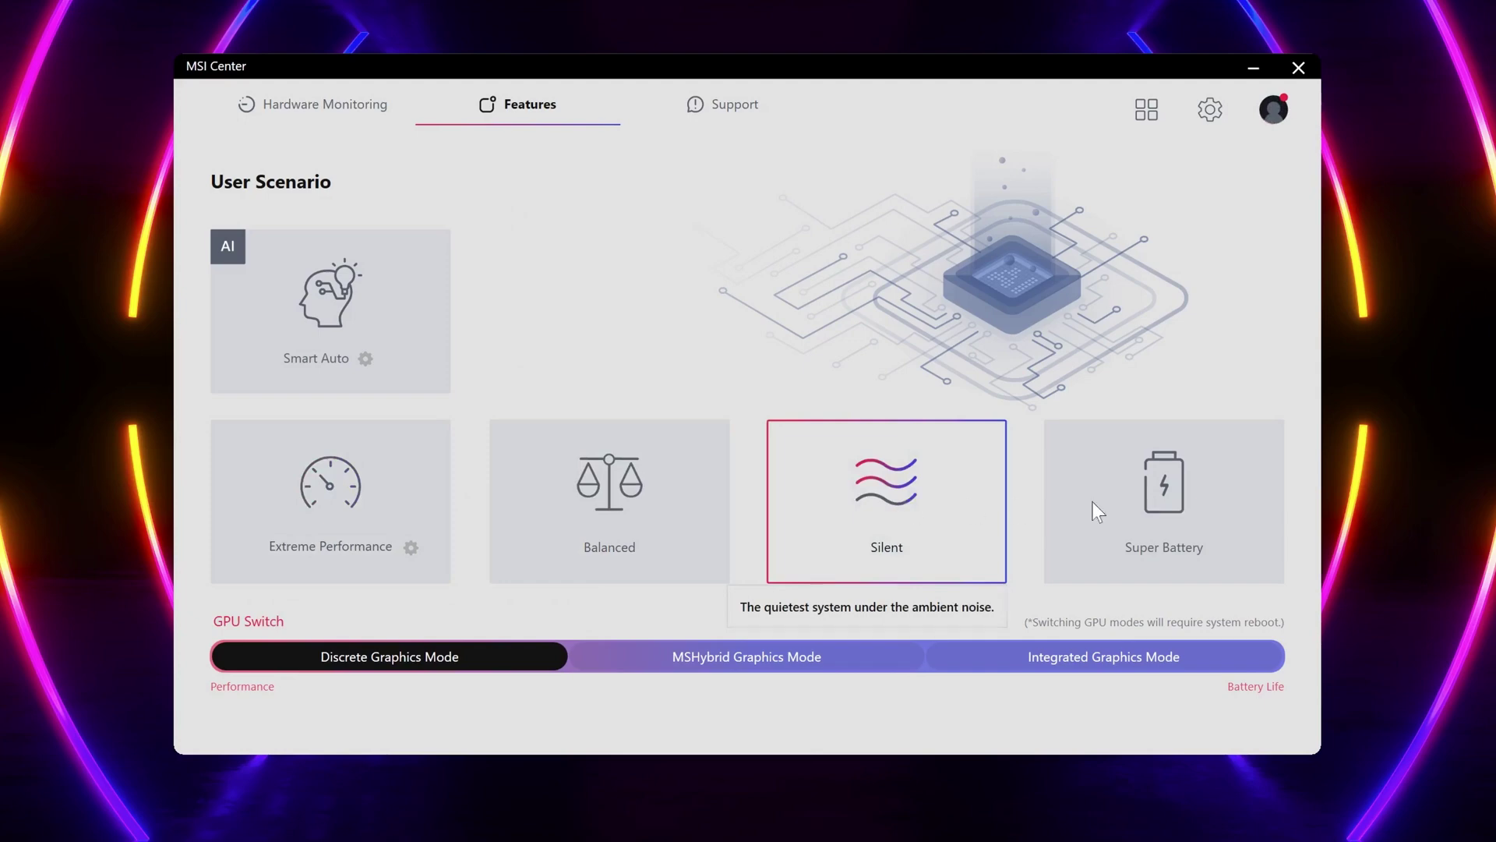
left_click(1148, 502)
left_click(331, 280)
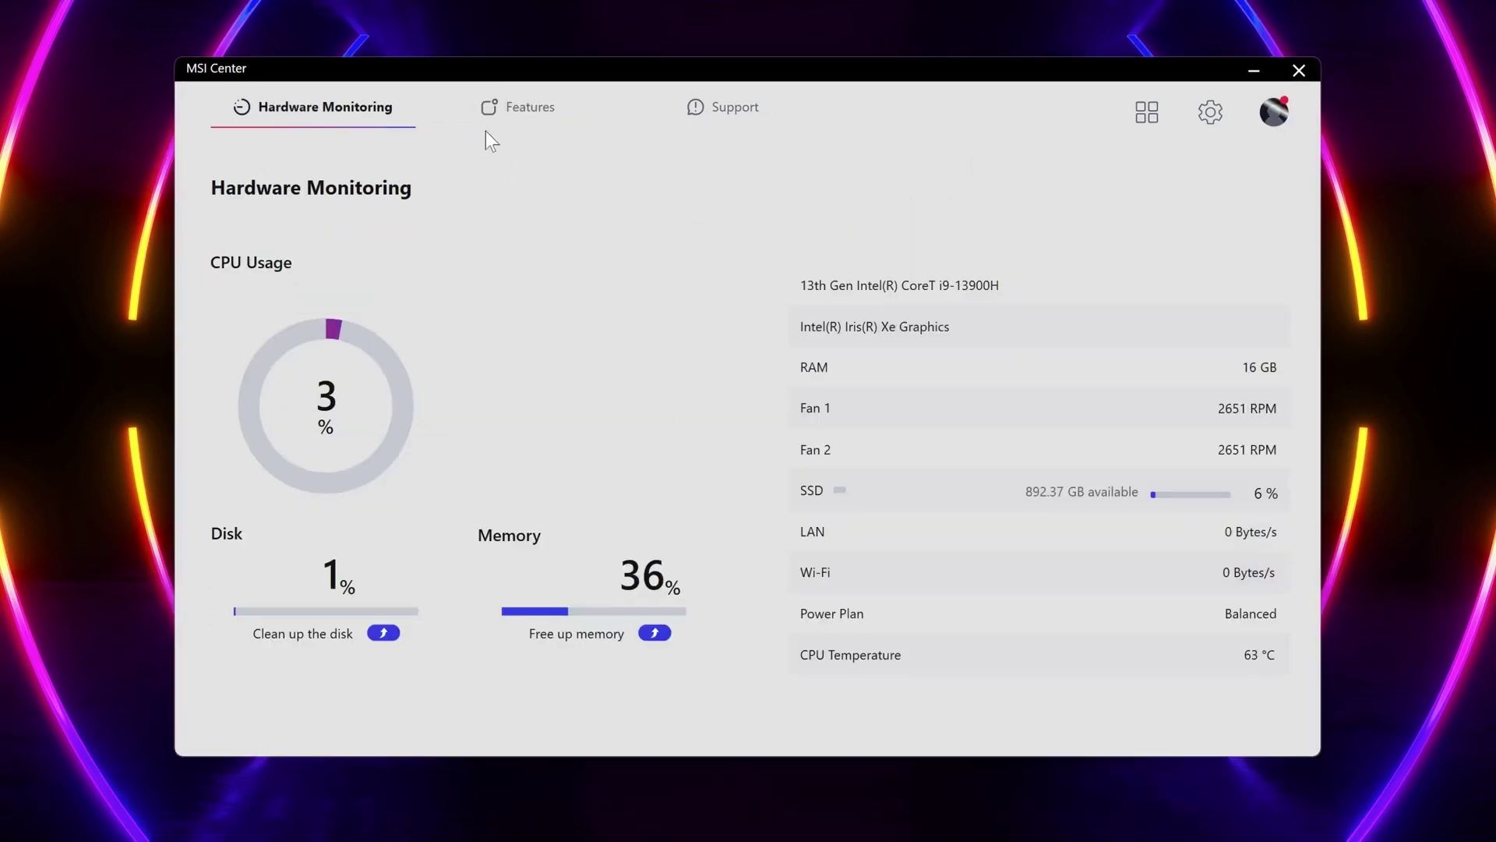
On the User Scenario page, set the GPU Switch to Discrete Graphics Mode.
mouse_move(480, 103)
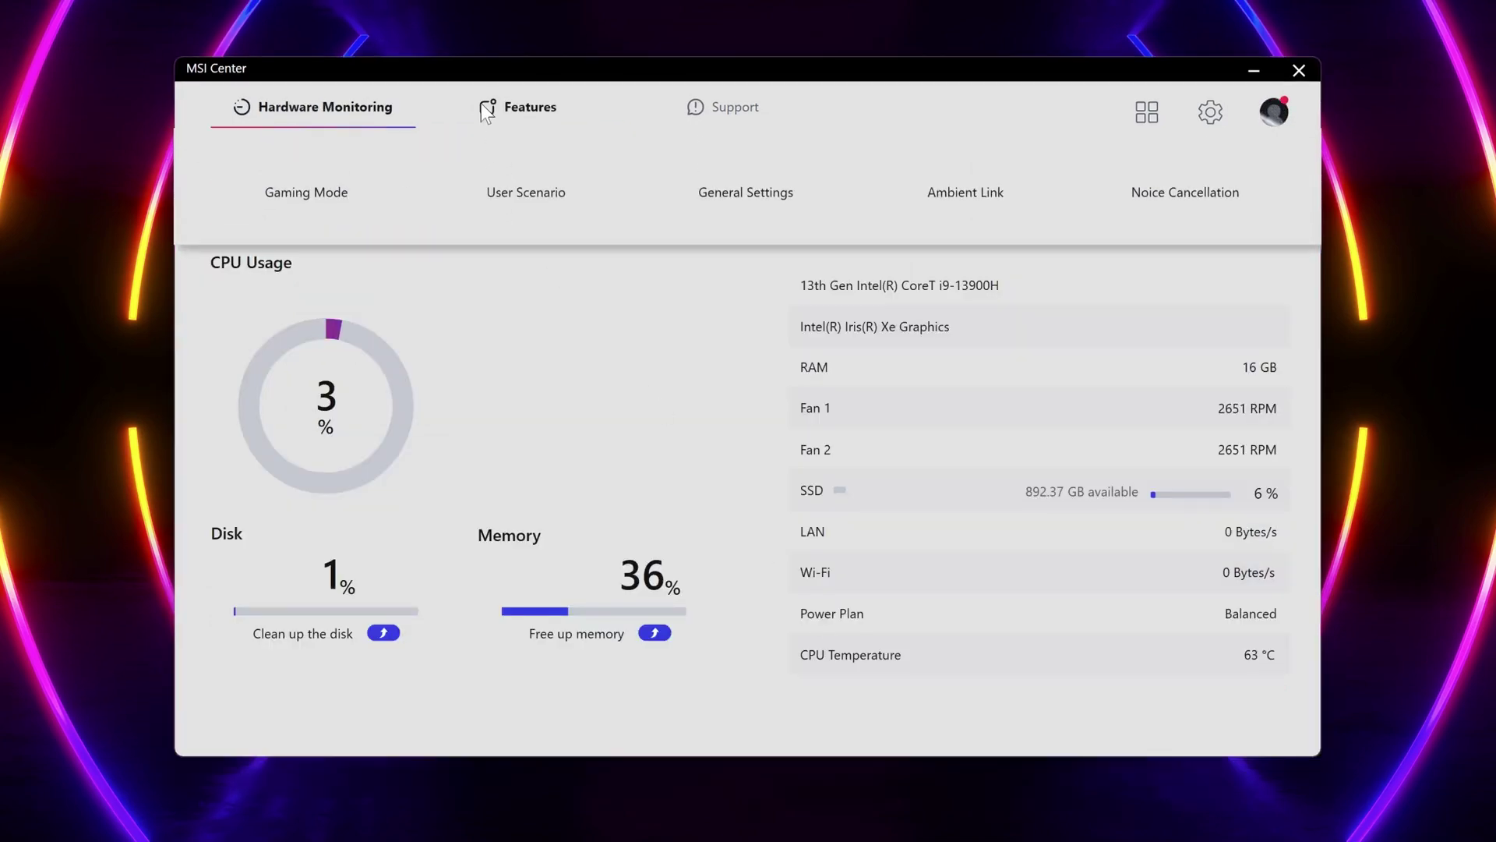
left_click(519, 196)
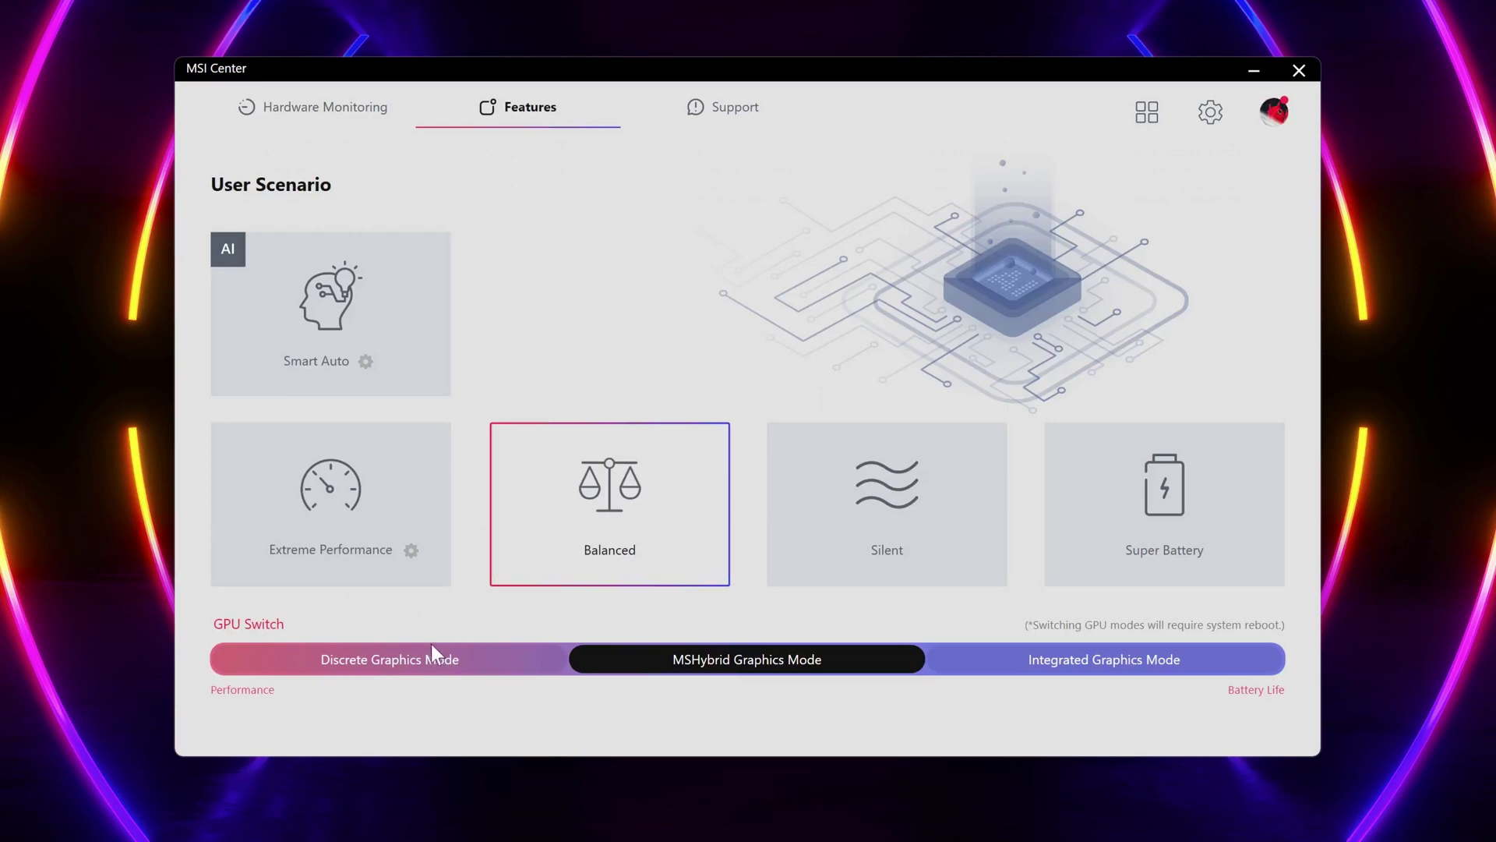
left_click(411, 656)
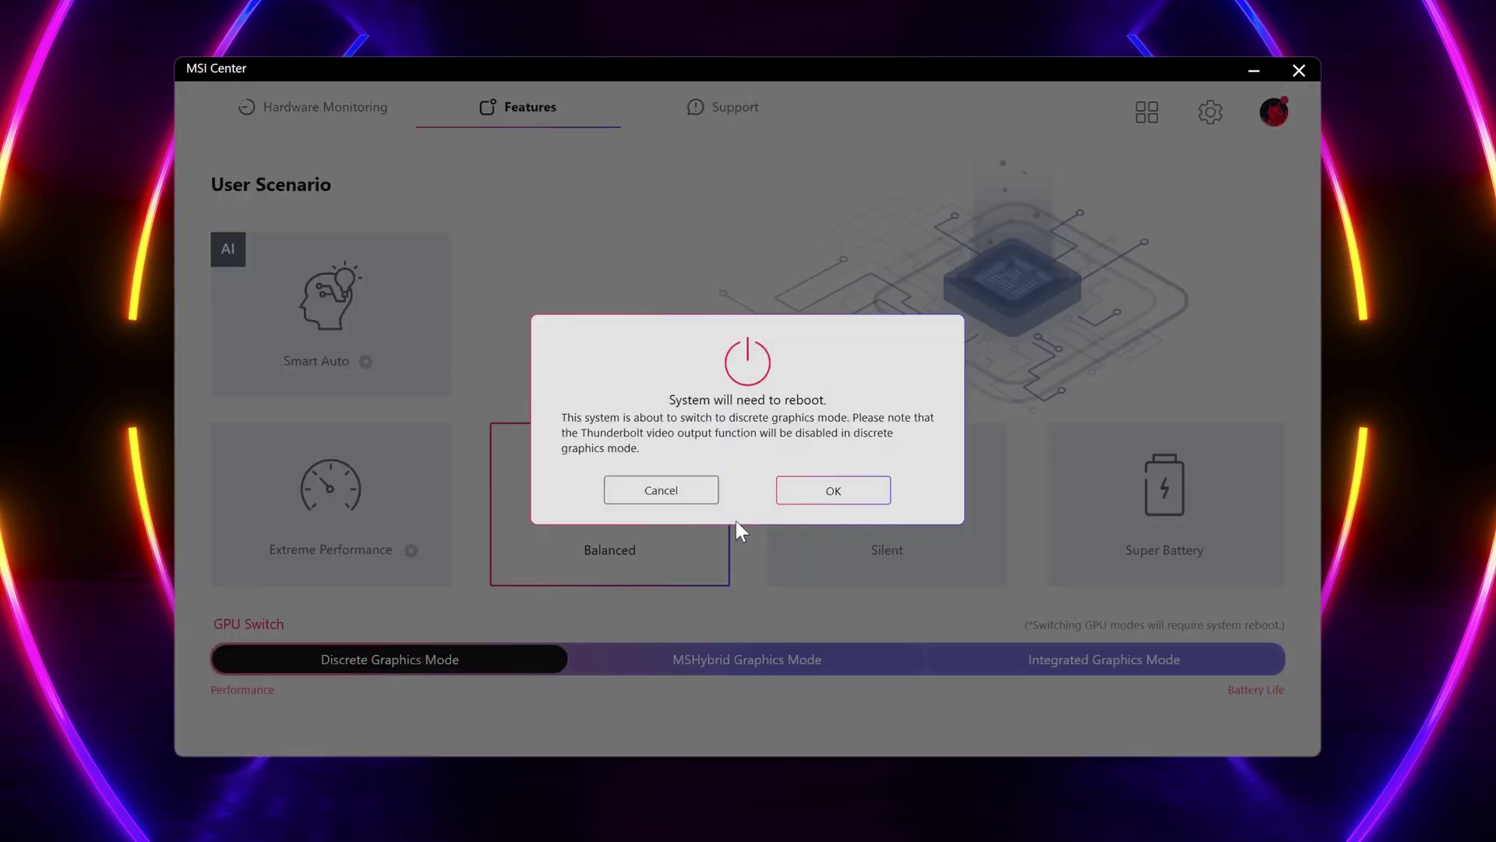